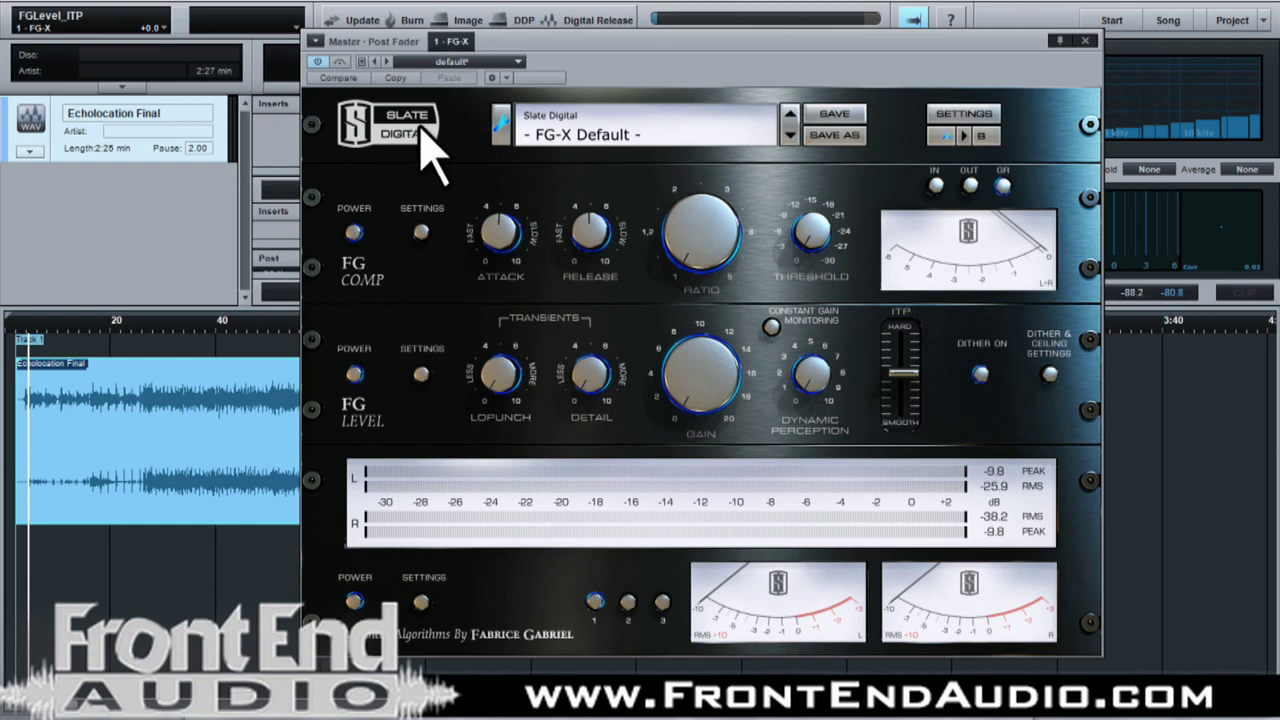
# Load the Electro preset and review the preset and bank management options.
pyautogui.click(790, 135)
pyautogui.click(790, 135)
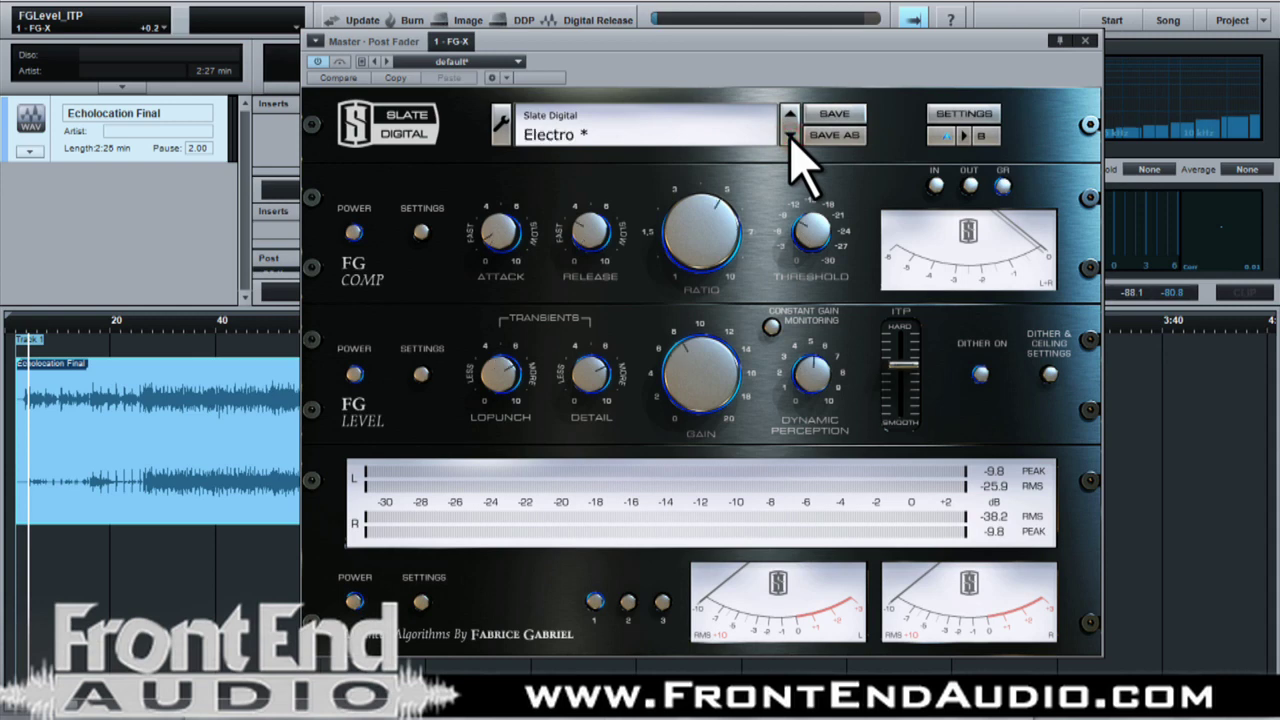
pyautogui.click(720, 126)
pyautogui.click(502, 124)
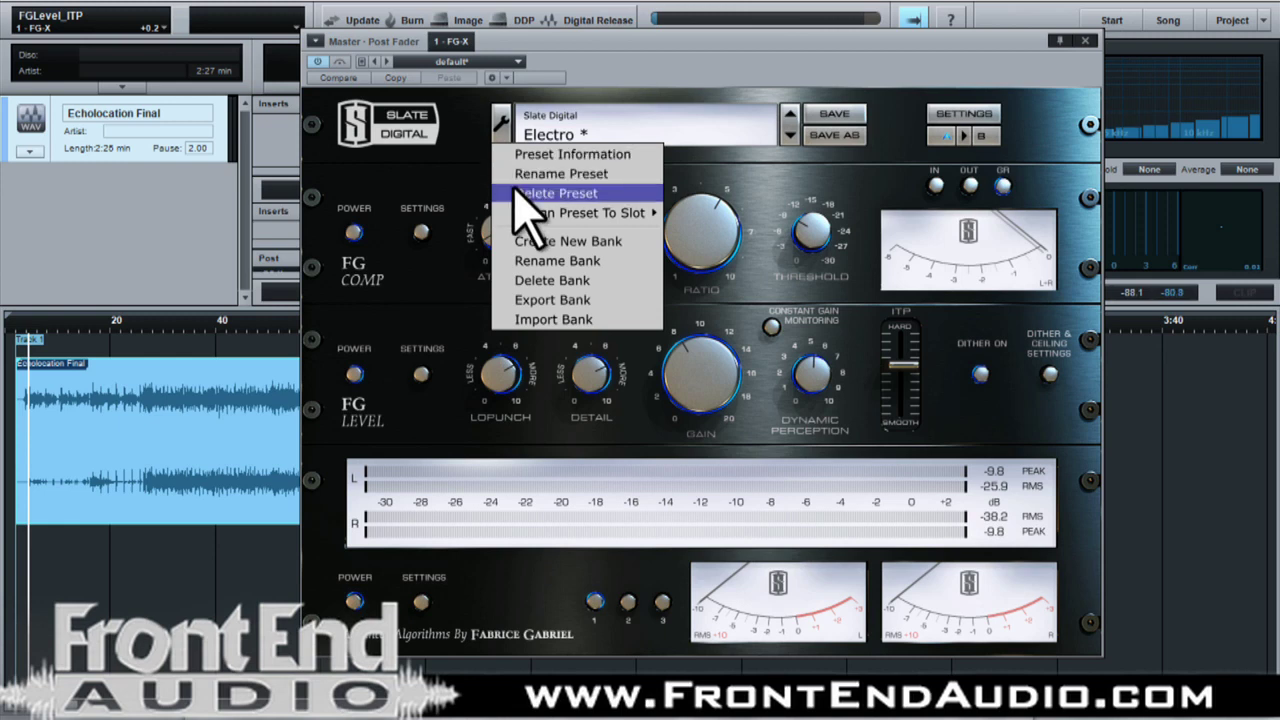
pyautogui.moveTo(535, 212)
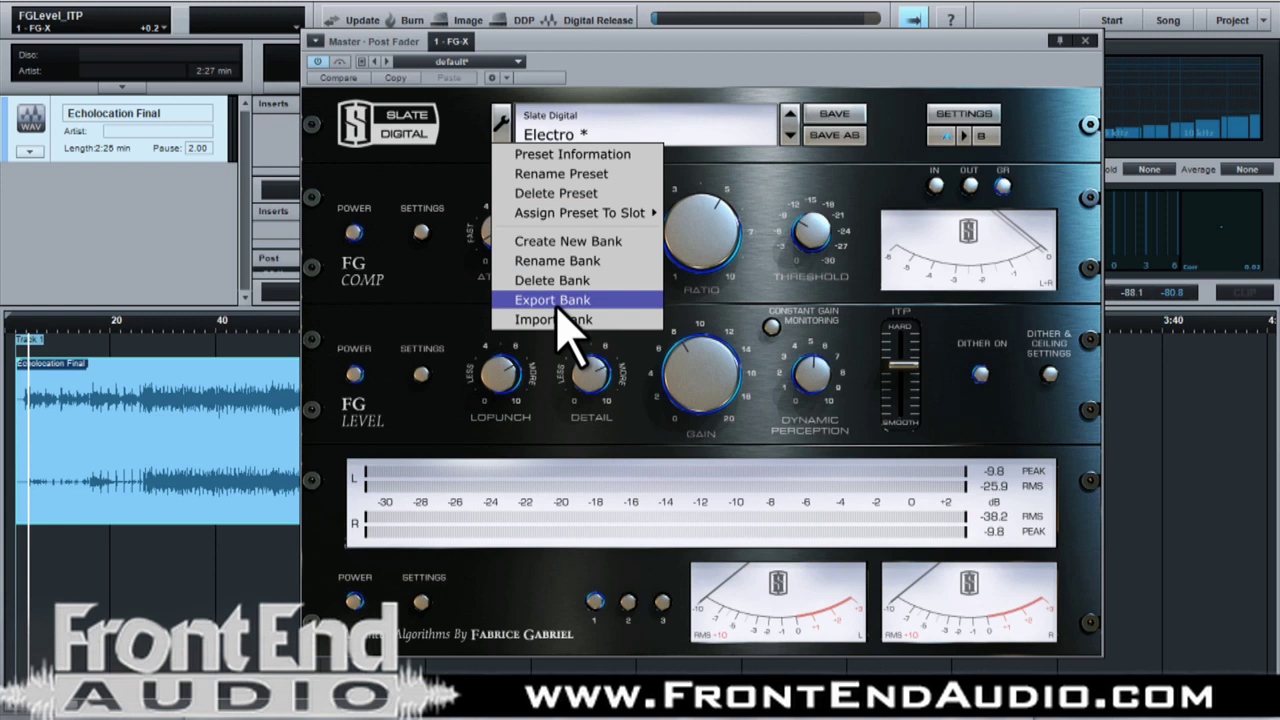
pyautogui.click(815, 105)
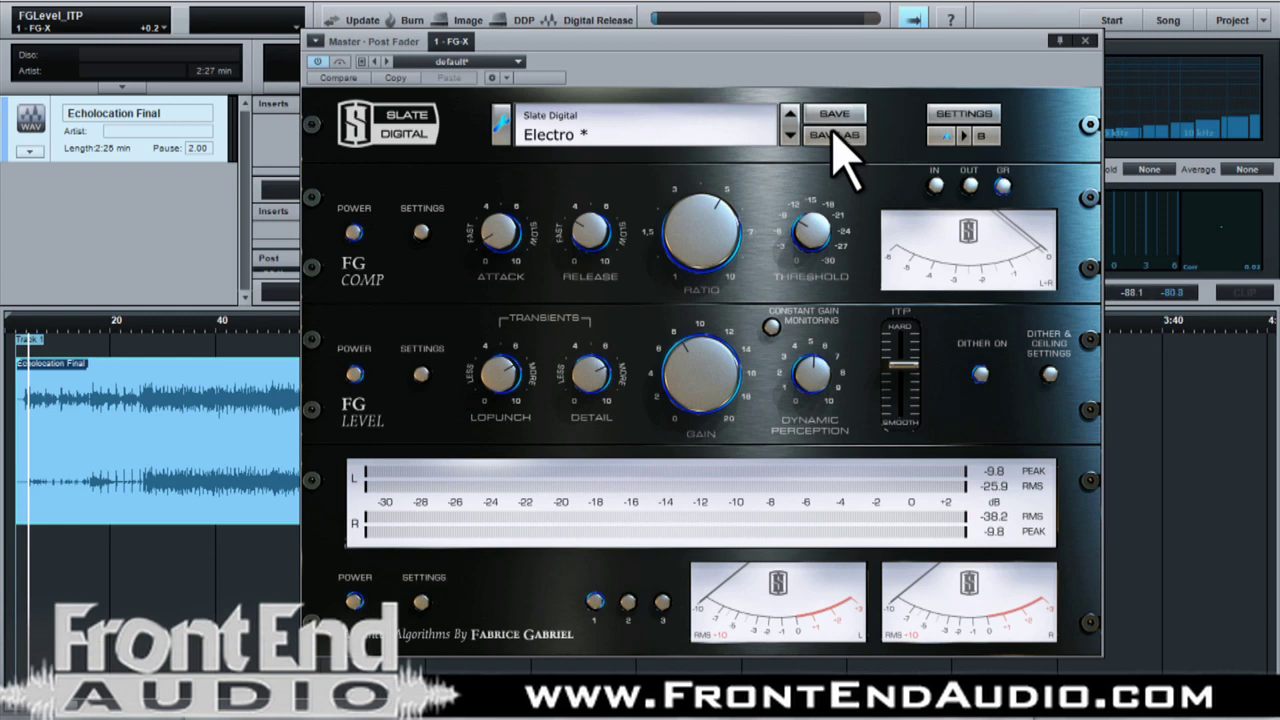
# Try to save over the Electro preset and enter jkn as the name for a new preset copy.
pyautogui.click(834, 115)
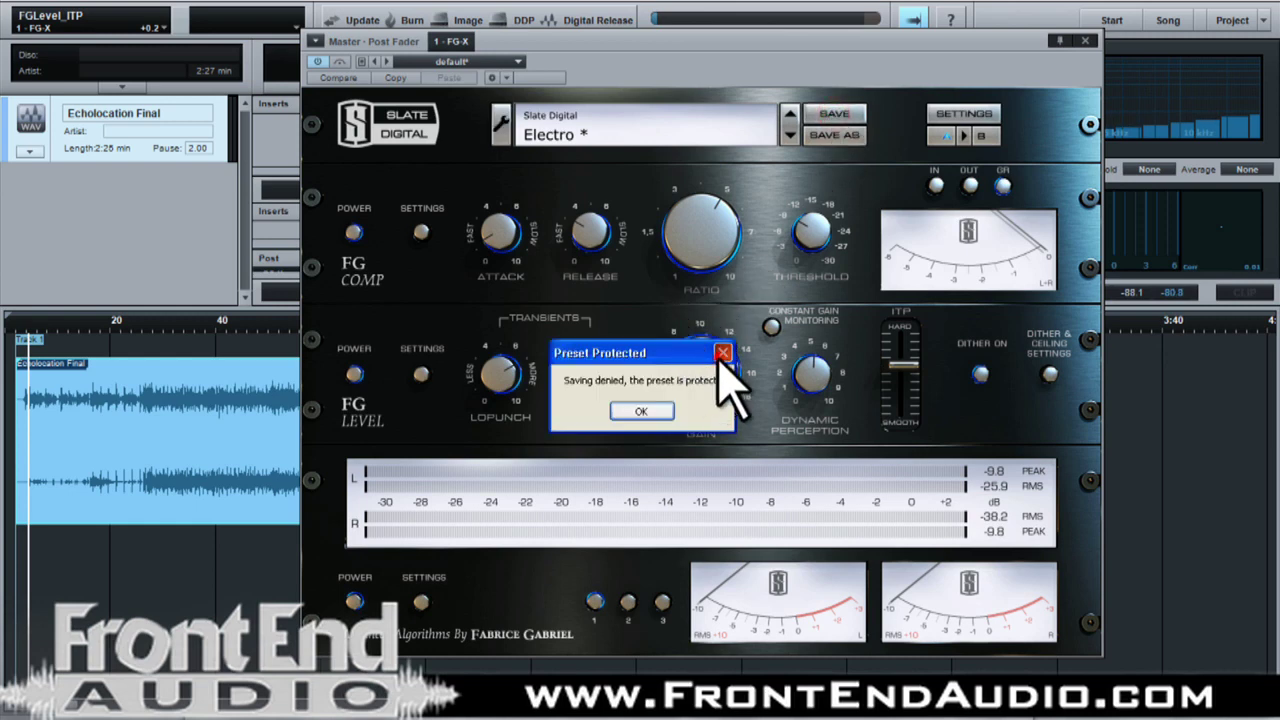
pyautogui.click(721, 352)
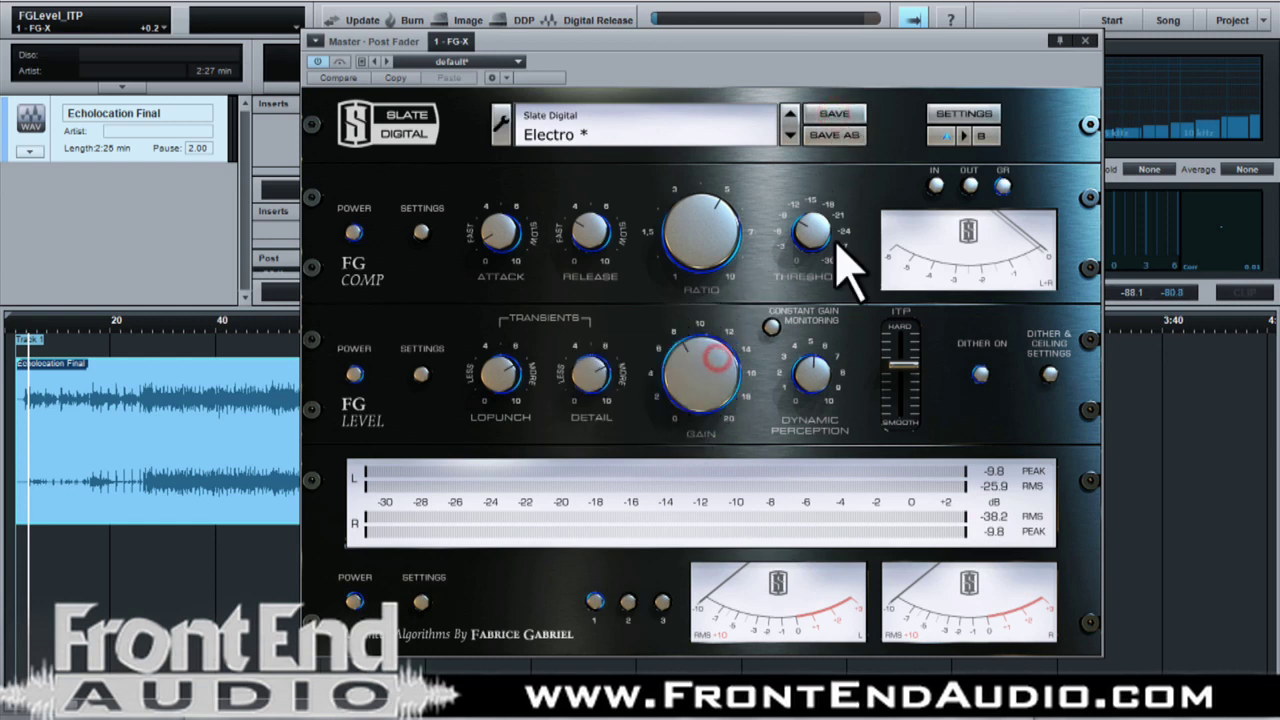
pyautogui.click(838, 137)
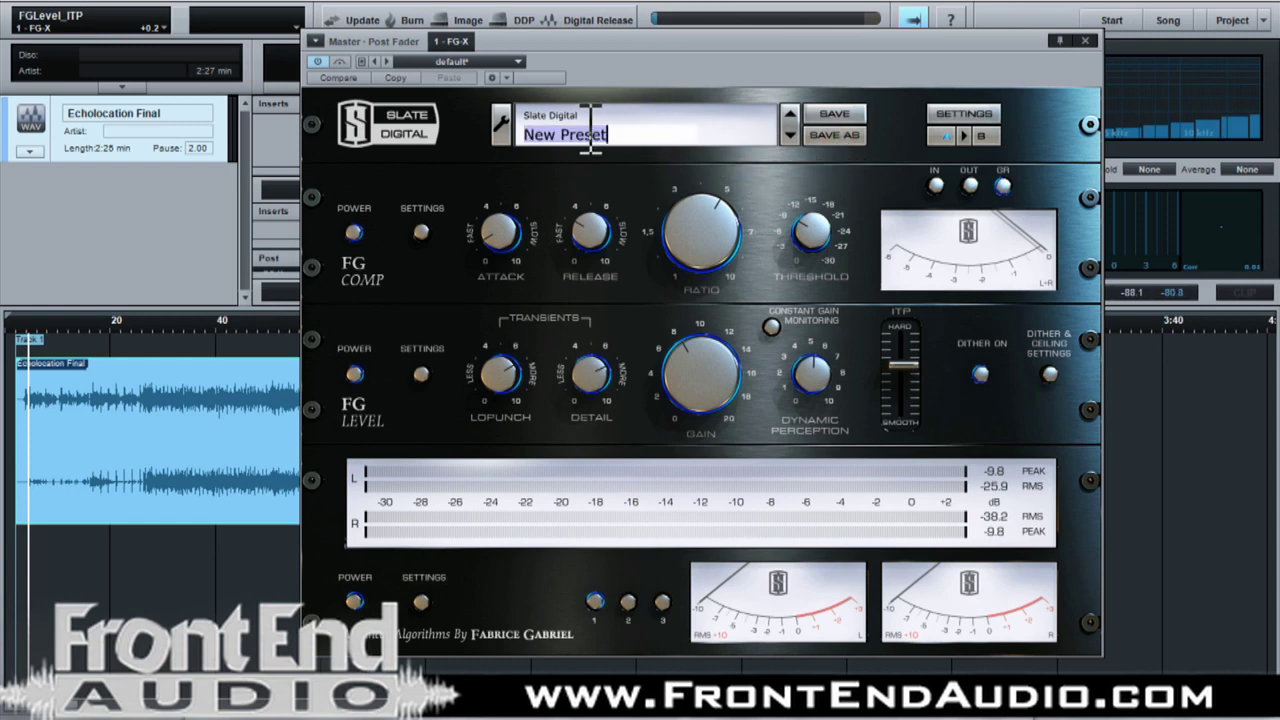
pyautogui.write('jkn')
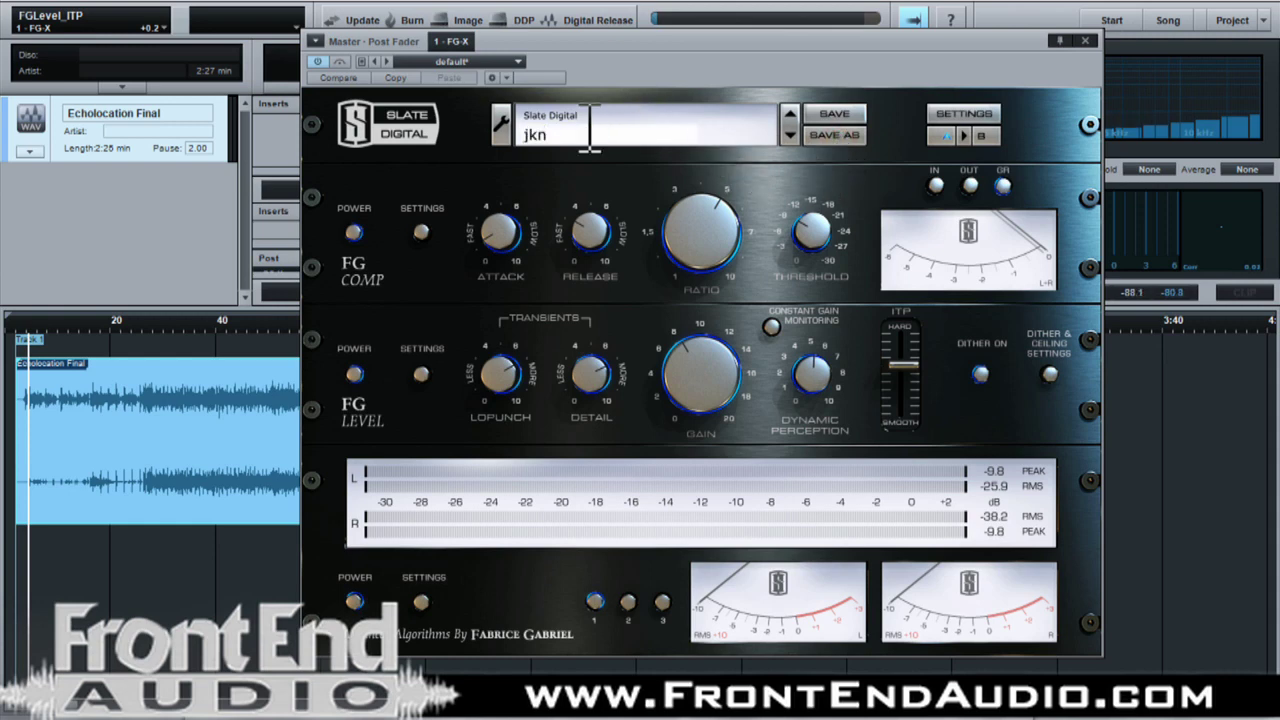
# Review the plug-in's general settings for value display, mouse wheel sensitivity and default preset.
pyautogui.click(943, 112)
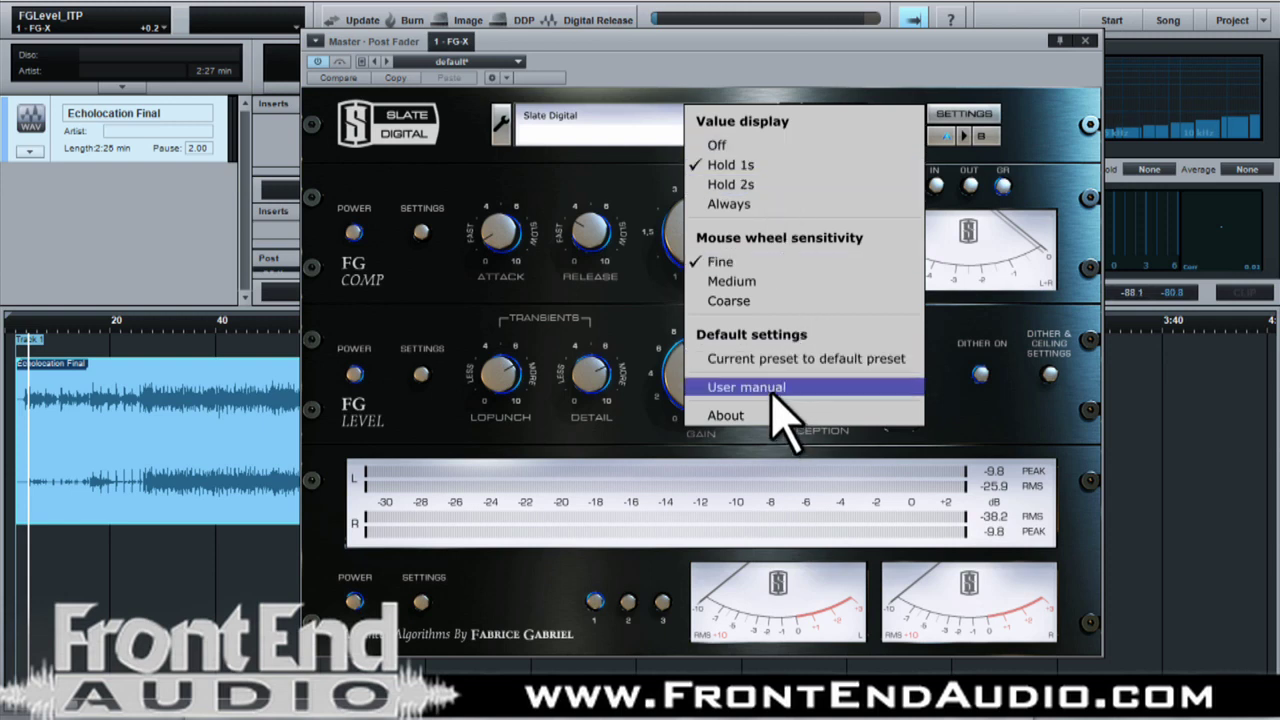
pyautogui.click(1050, 132)
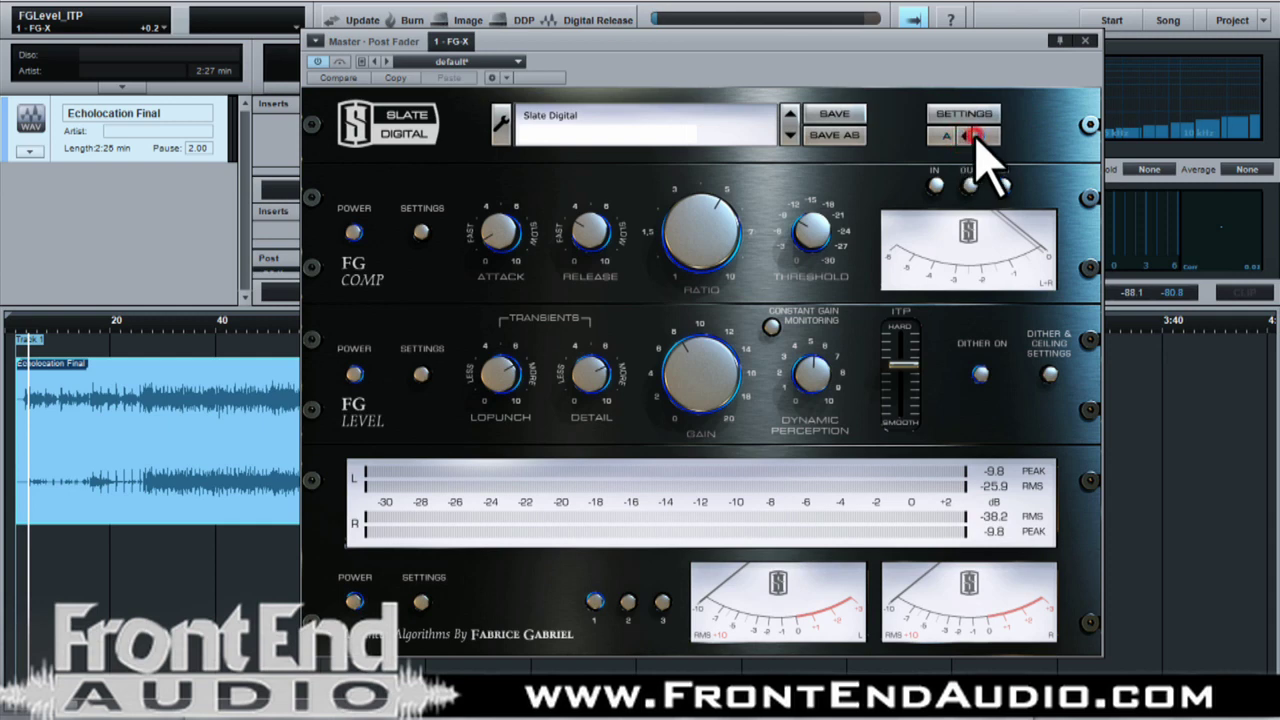
# Switch between the A and B settings slots for comparison, finishing on slot A.
pyautogui.click(980, 136)
pyautogui.click(943, 136)
pyautogui.click(945, 137)
pyautogui.click(944, 137)
pyautogui.click(948, 137)
# Toggle the FG Comp module off and on, leaving it powered on.
pyautogui.click(353, 232)
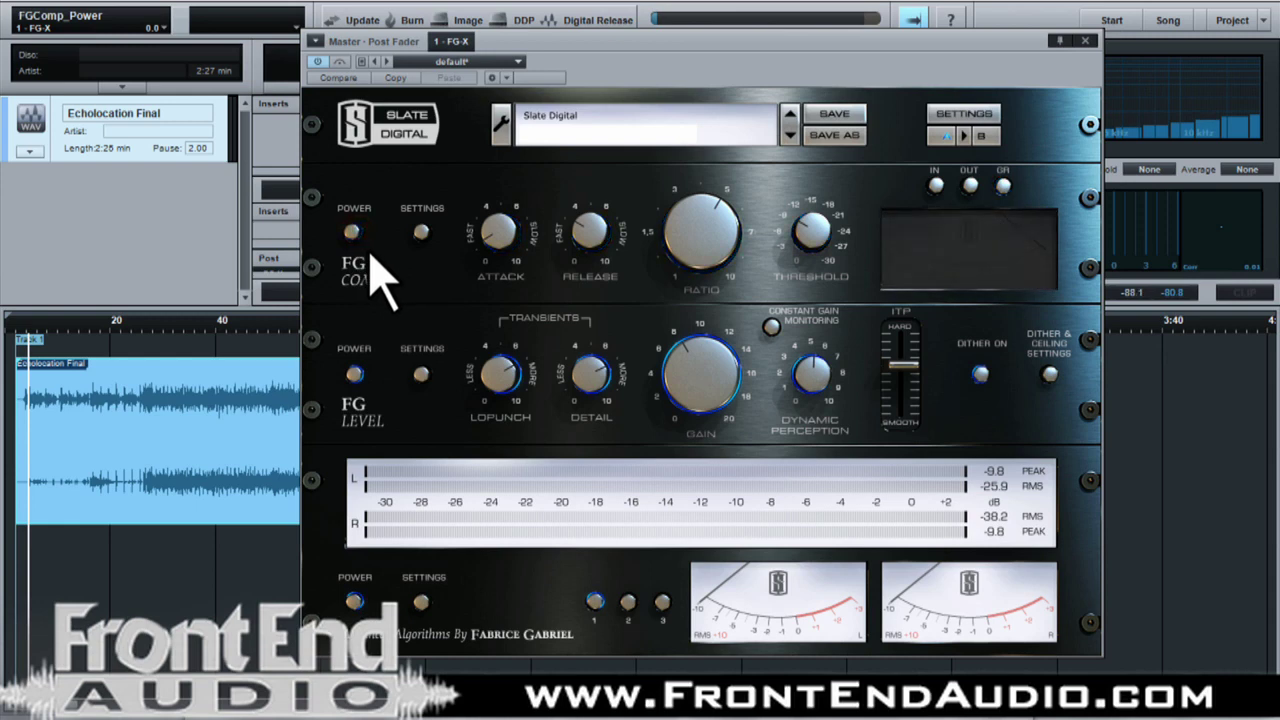
pyautogui.click(353, 232)
pyautogui.click(353, 232)
pyautogui.click(353, 232)
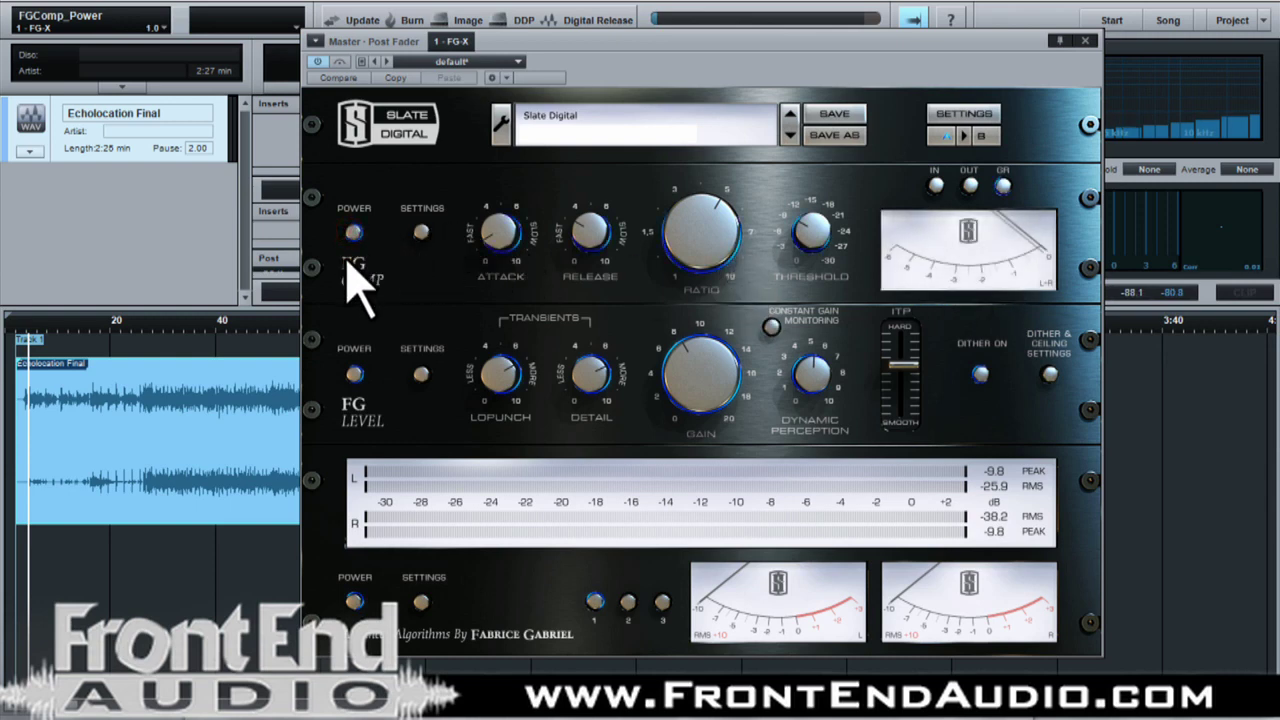
# Configure FG Comp with a threshold maximum of +10 dB, a threshold range of 30 dB and a ratio range of 1 - 20.
pyautogui.click(421, 235)
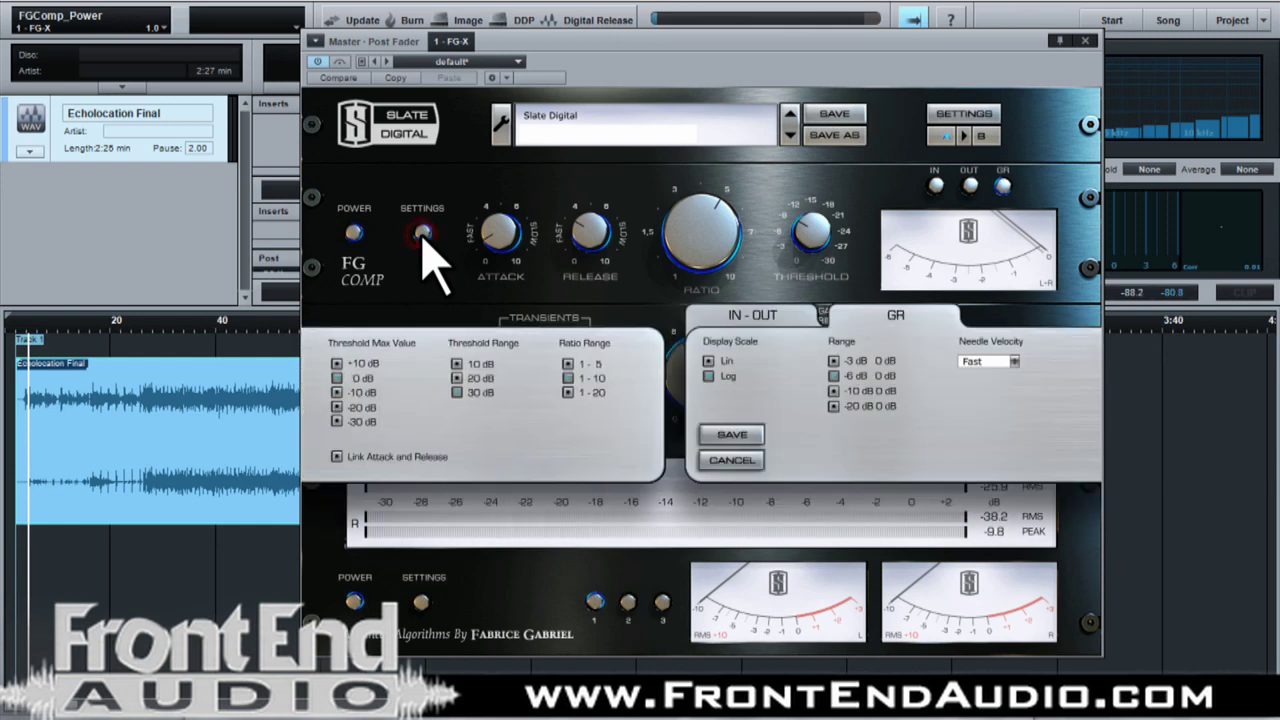
pyautogui.click(457, 365)
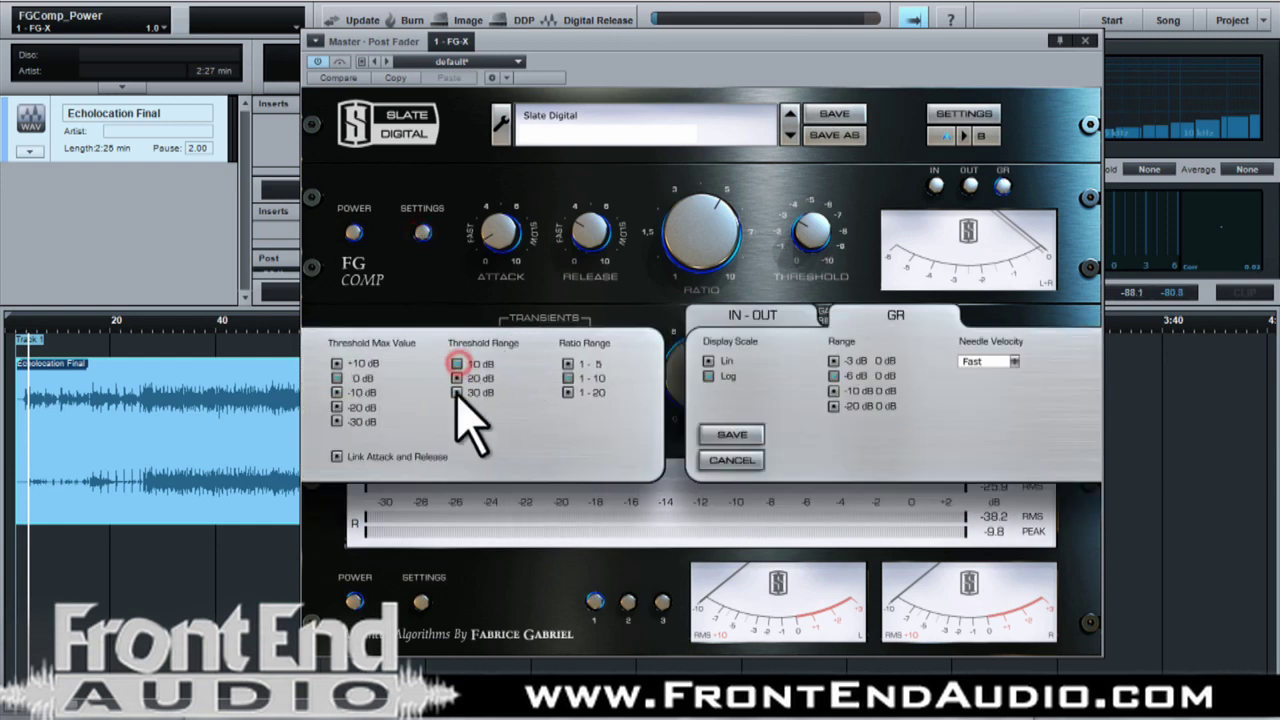
pyautogui.click(457, 378)
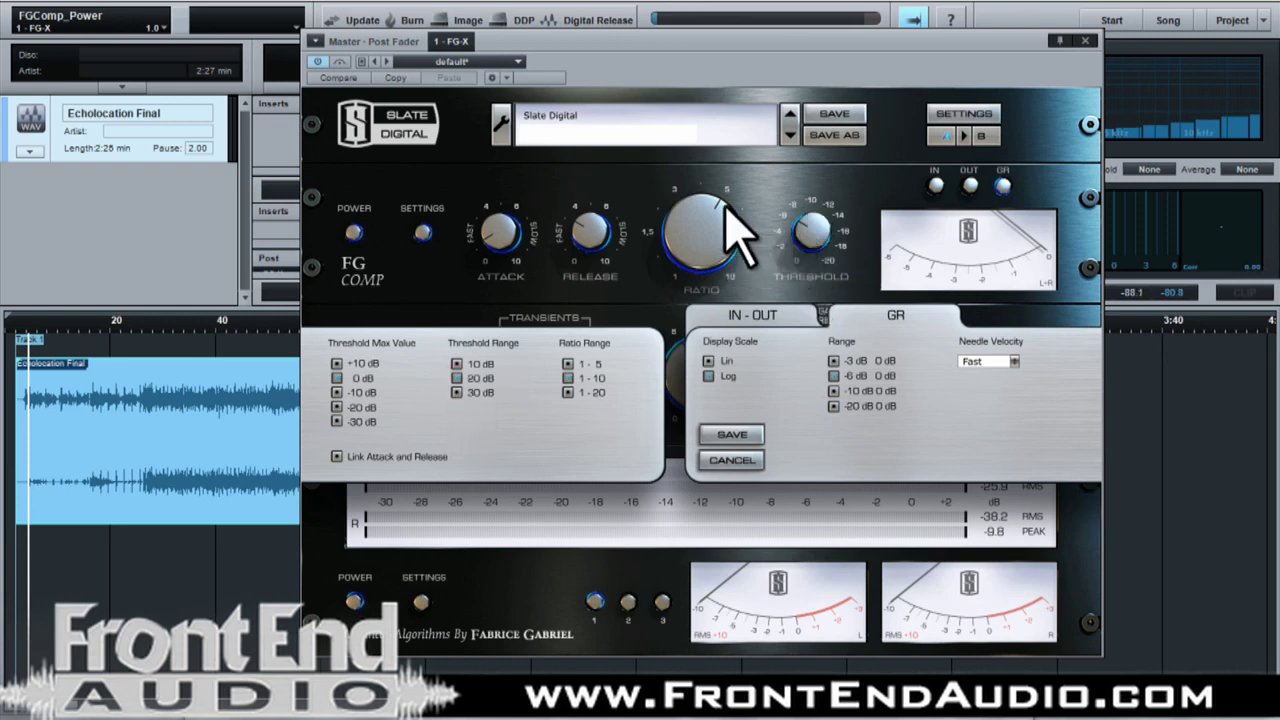
pyautogui.click(568, 364)
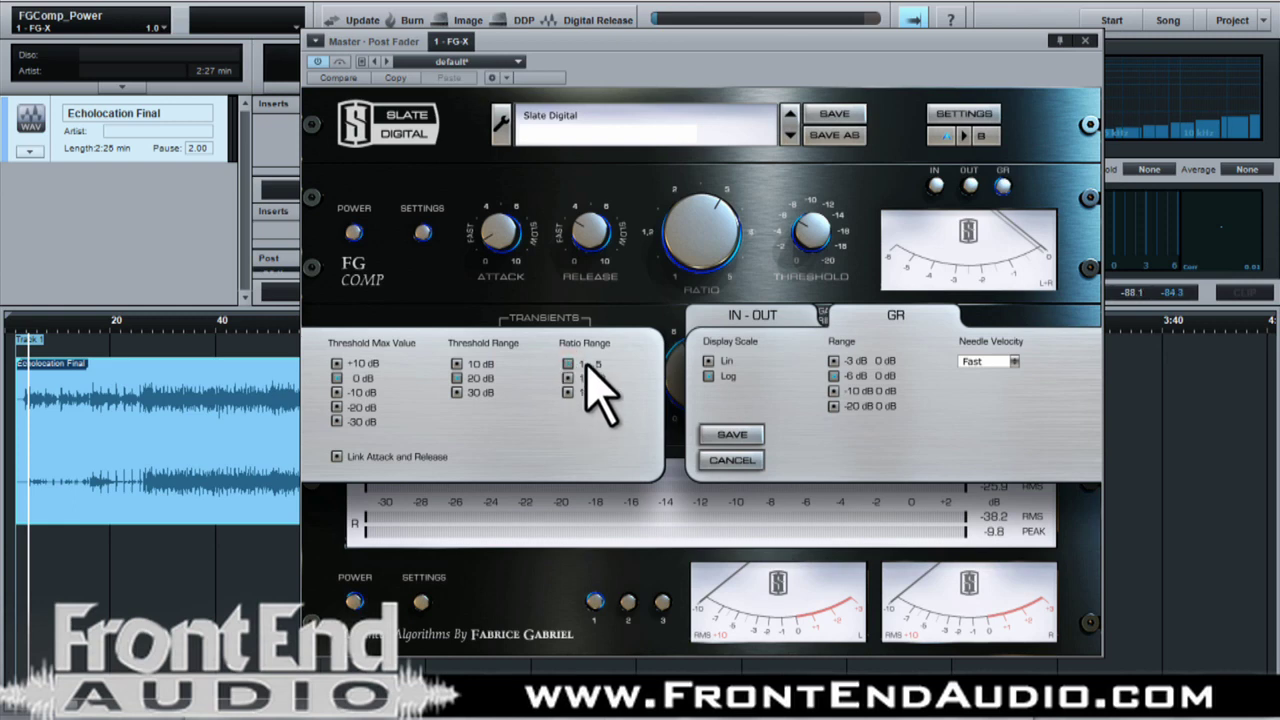
pyautogui.click(567, 392)
pyautogui.click(457, 393)
pyautogui.click(336, 406)
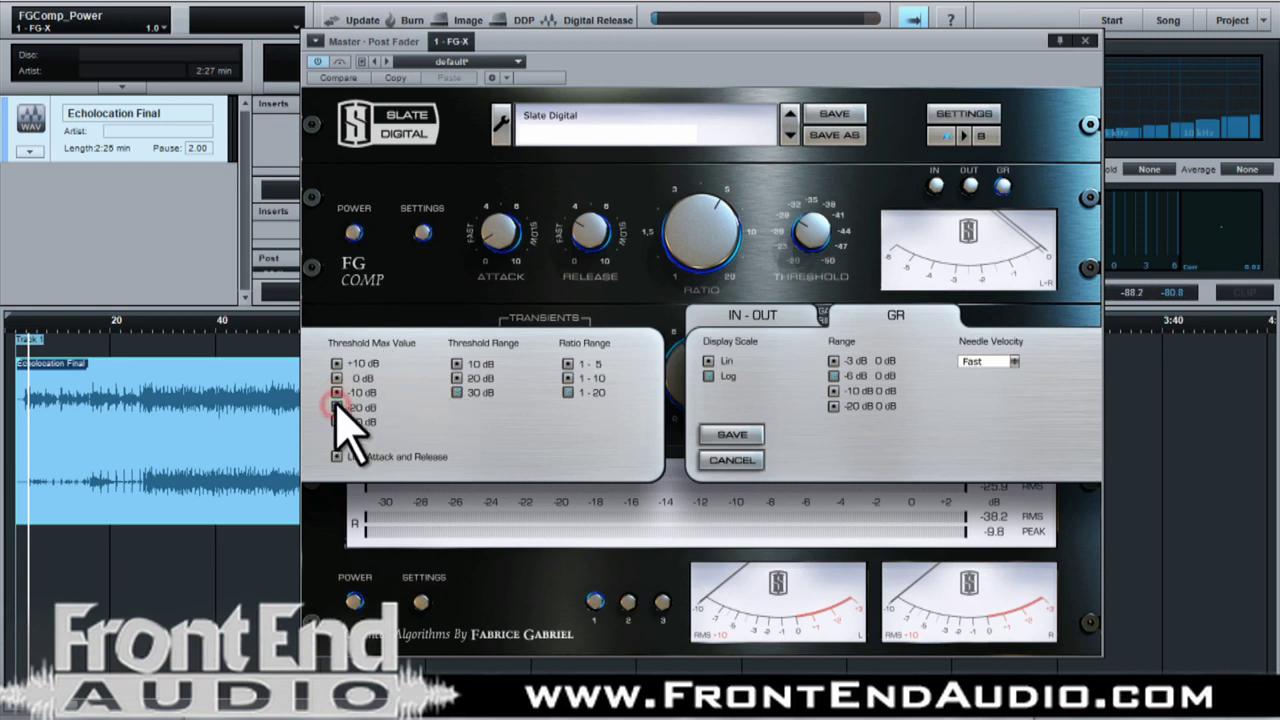
pyautogui.click(337, 364)
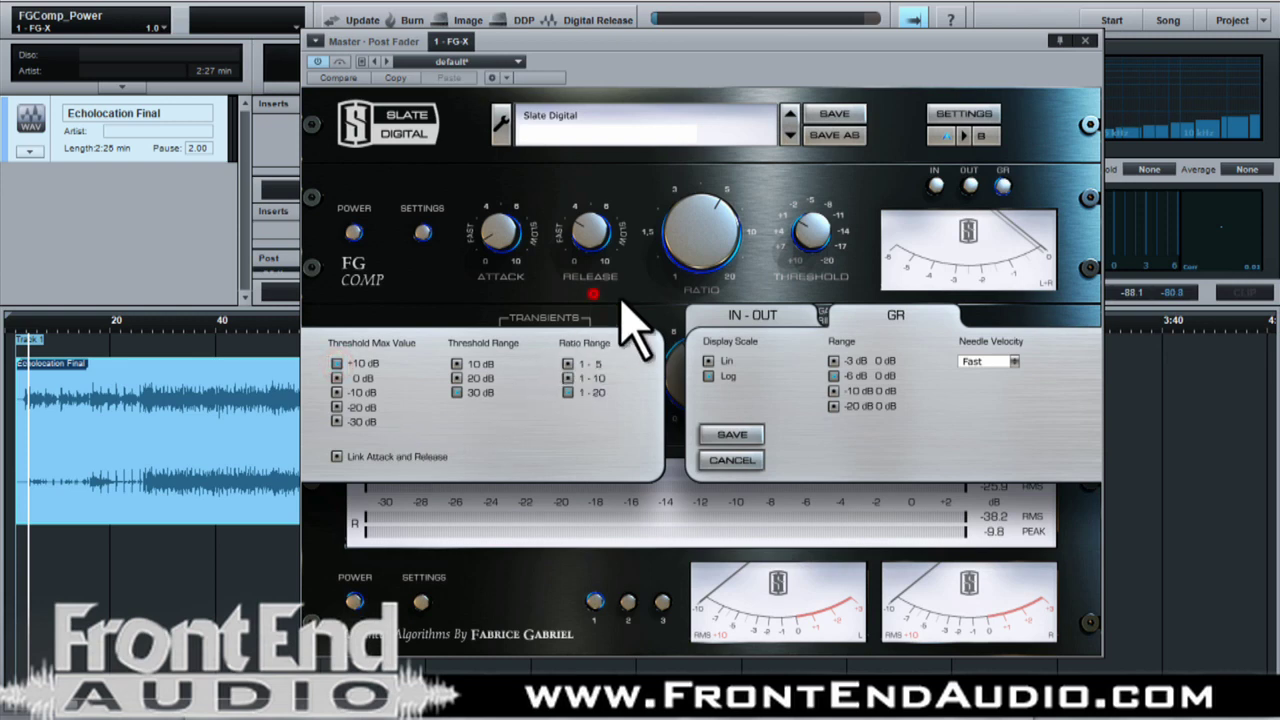
pyautogui.click(423, 232)
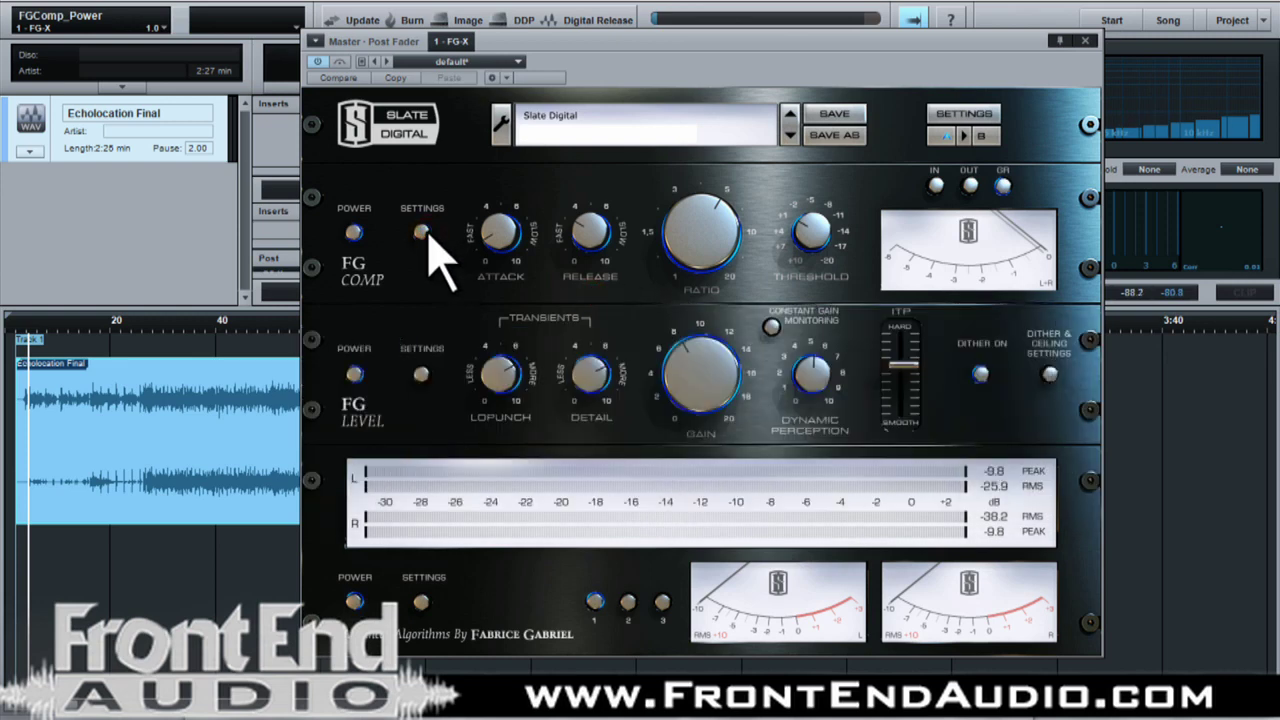
# Adjust FG Comp to a fast attack and a medium release.
pyautogui.click(502, 240)
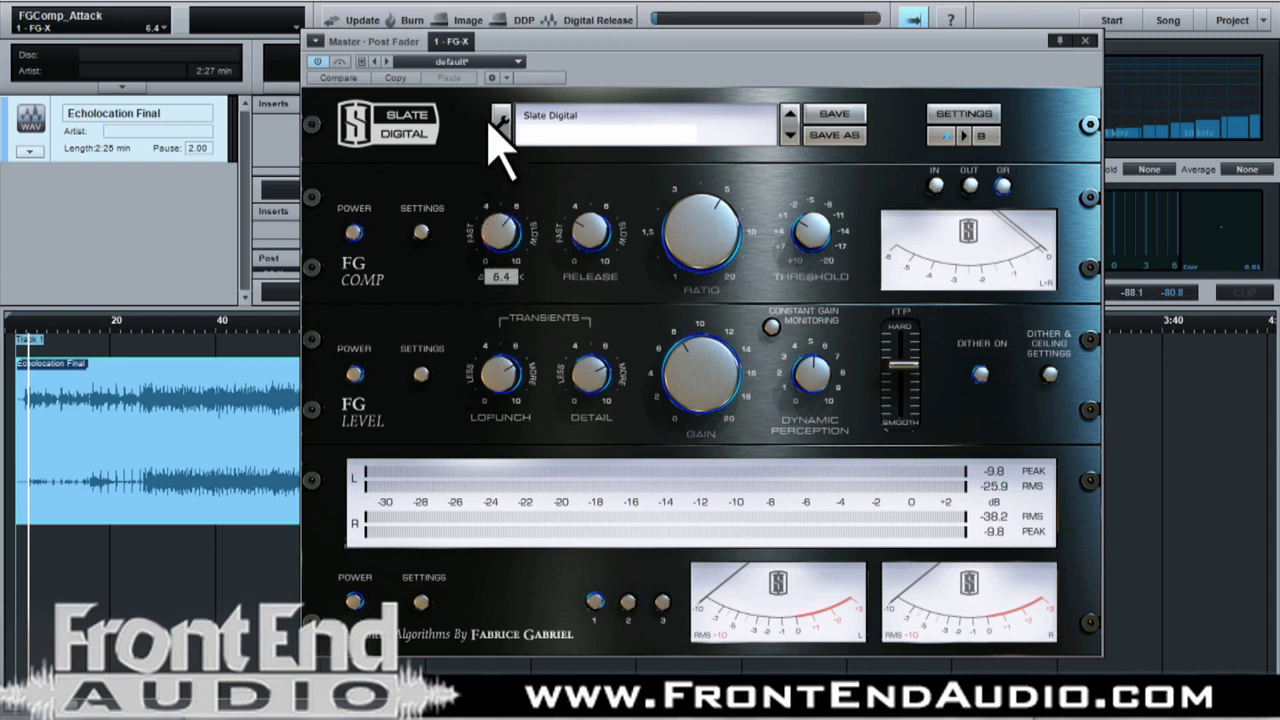
pyautogui.moveTo(493, 103); pyautogui.dragTo(508, 313)
pyautogui.moveTo(509, 263)
pyautogui.mouseDown()
pyautogui.moveTo(509, 157)
pyautogui.moveTo(535, 140)
pyautogui.moveTo(528, 252)
pyautogui.mouseUp()
pyautogui.moveTo(590, 250)
pyautogui.mouseDown()
pyautogui.moveTo(600, 108)
pyautogui.moveTo(592, 294)
pyautogui.moveTo(580, 251)
pyautogui.mouseUp()
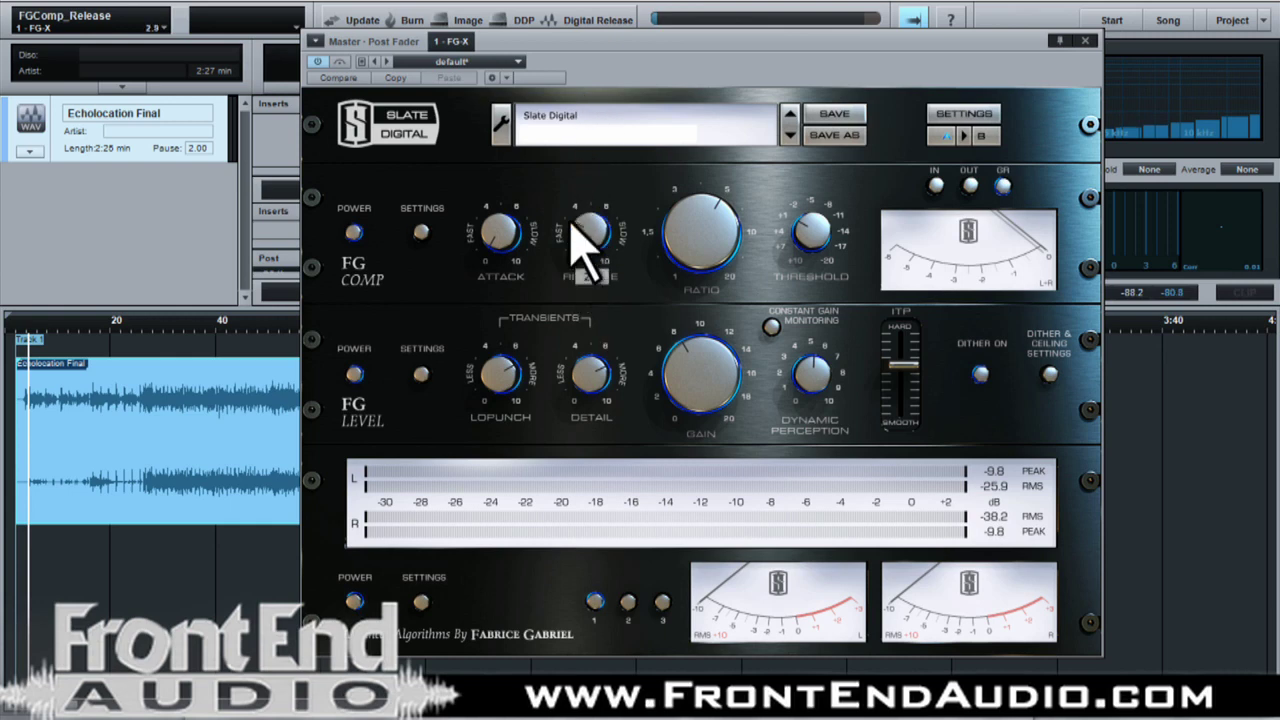
# Lower FG Comp's ratio to about 3 and set its threshold to -14.1 dB.
pyautogui.moveTo(703, 285); pyautogui.dragTo(667, 207)
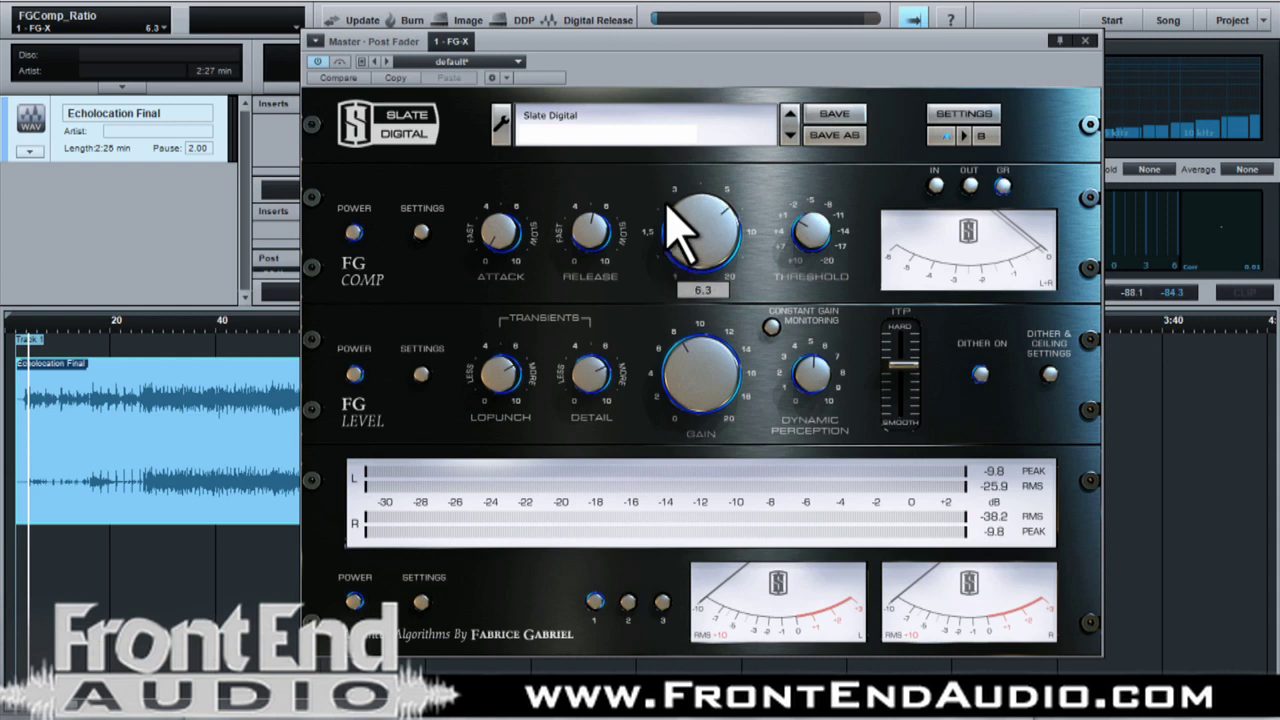
pyautogui.click(820, 232)
pyautogui.moveTo(820, 232); pyautogui.dragTo(794, 130)
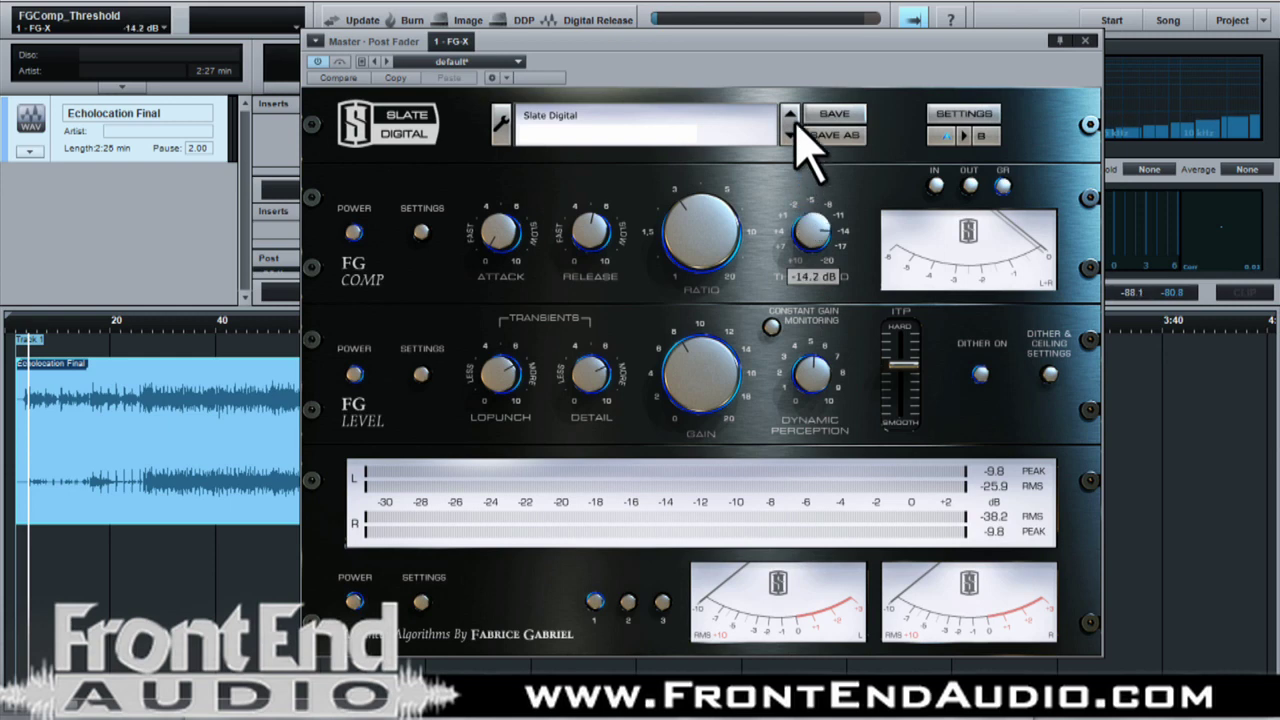
pyautogui.moveTo(795, 126); pyautogui.dragTo(790, 127)
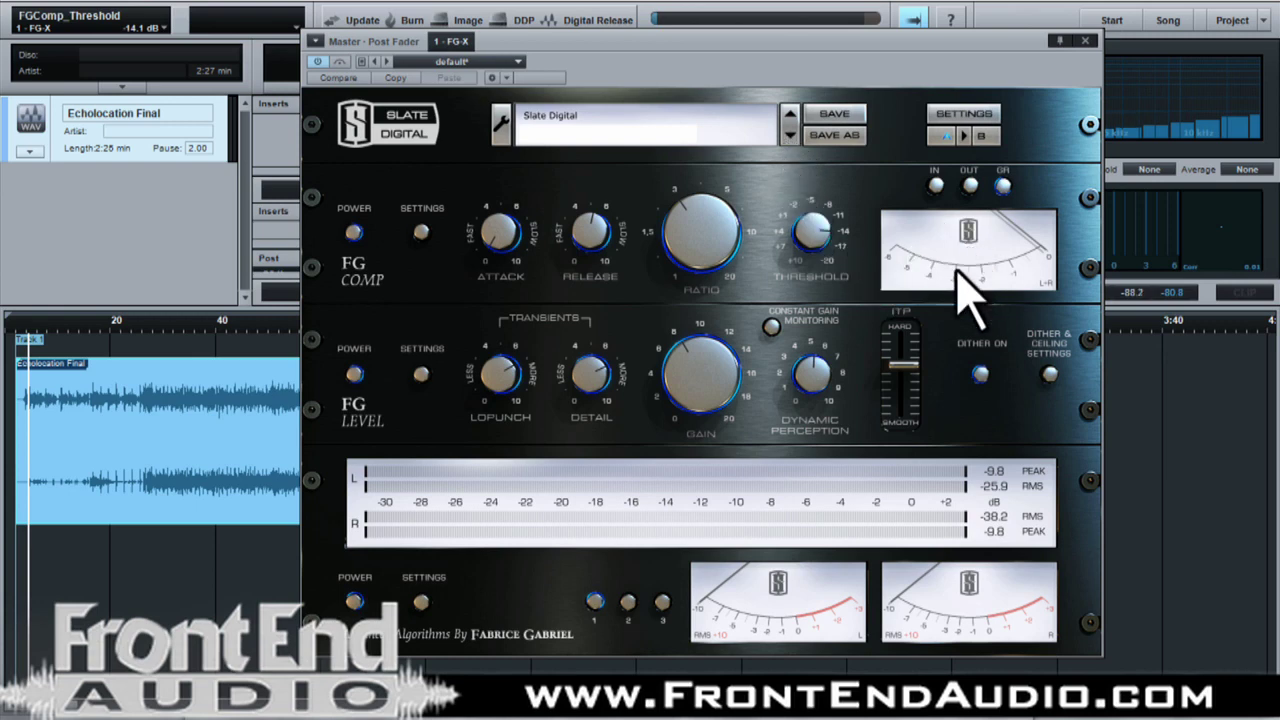
# View the FG Comp meter in input and output modes, and return it to gain reduction.
pyautogui.click(936, 186)
pyautogui.click(967, 186)
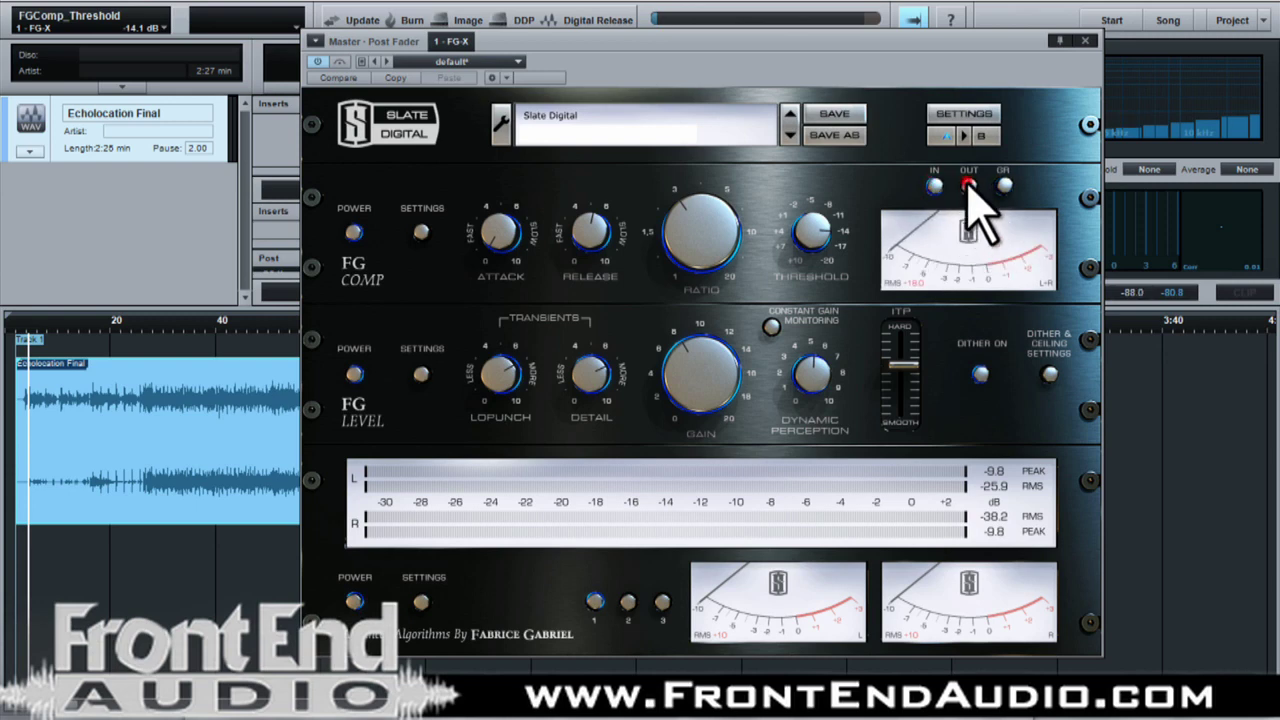
pyautogui.click(1002, 184)
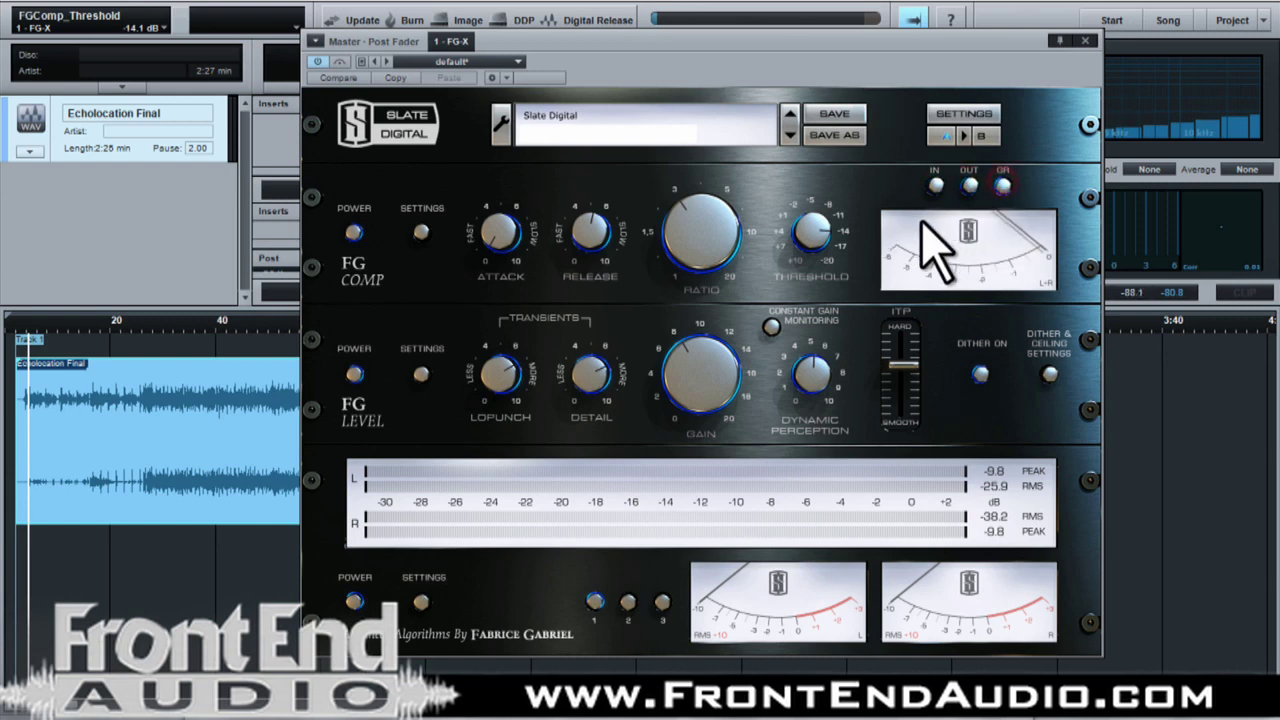
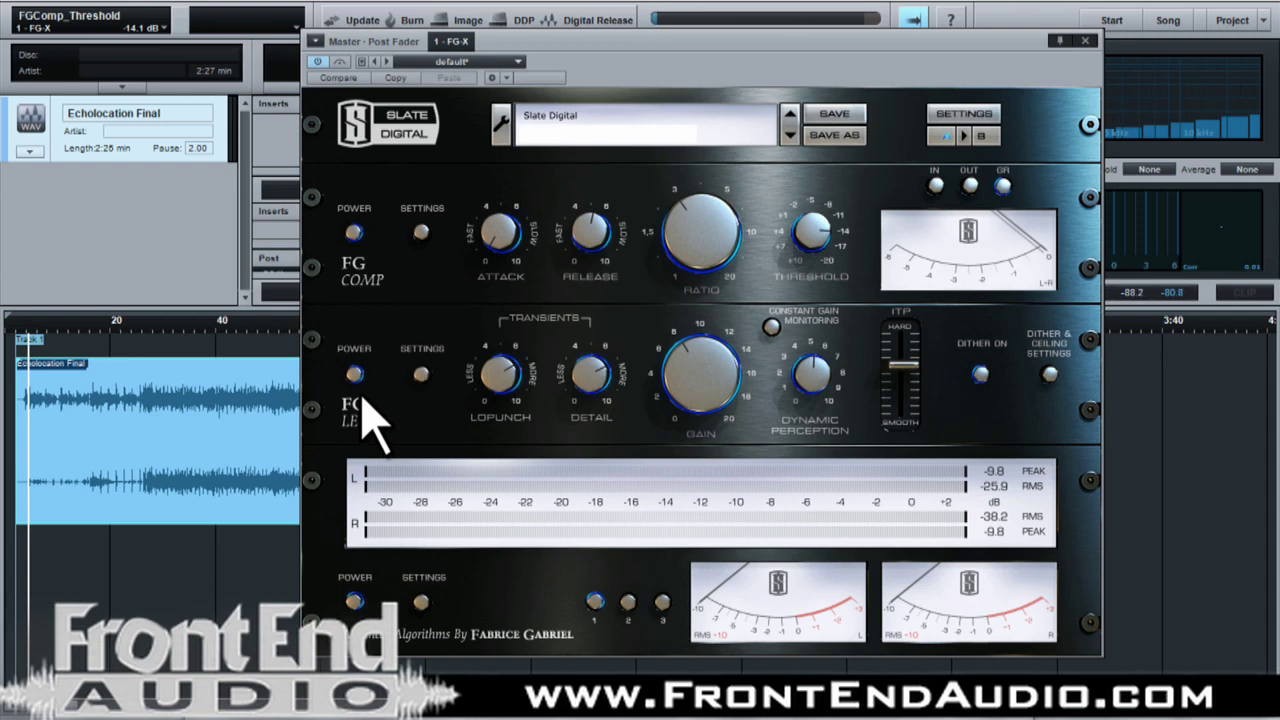
# Bypass and re-enable the FG Level module, and toggle its LoPunch and Detail link on and off.
pyautogui.click(354, 375)
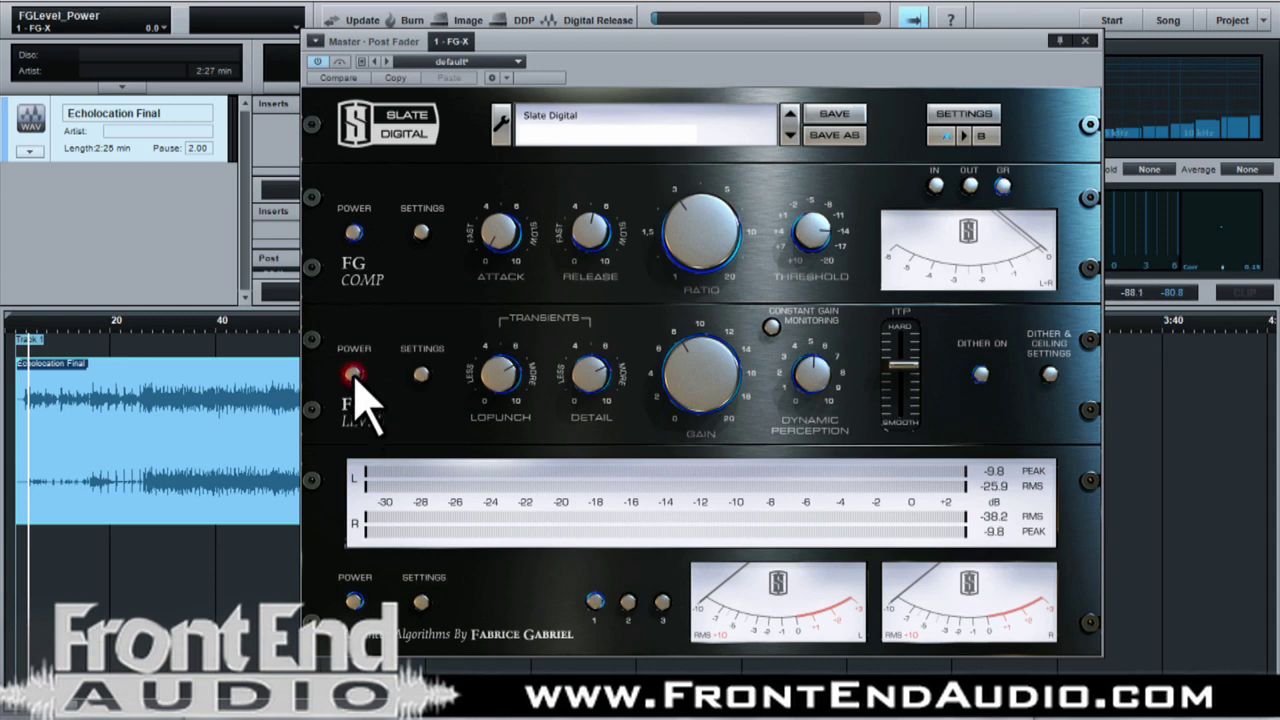
pyautogui.click(354, 375)
pyautogui.click(419, 373)
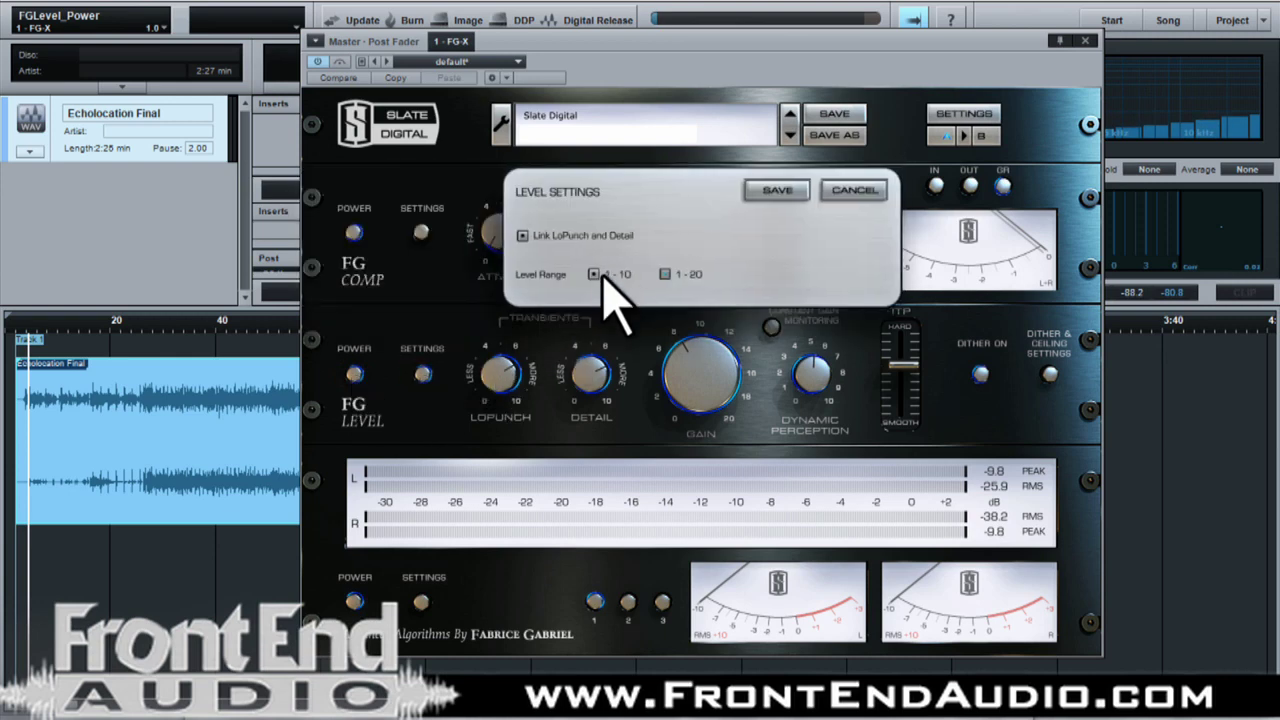
pyautogui.click(523, 236)
pyautogui.click(523, 236)
pyautogui.click(421, 372)
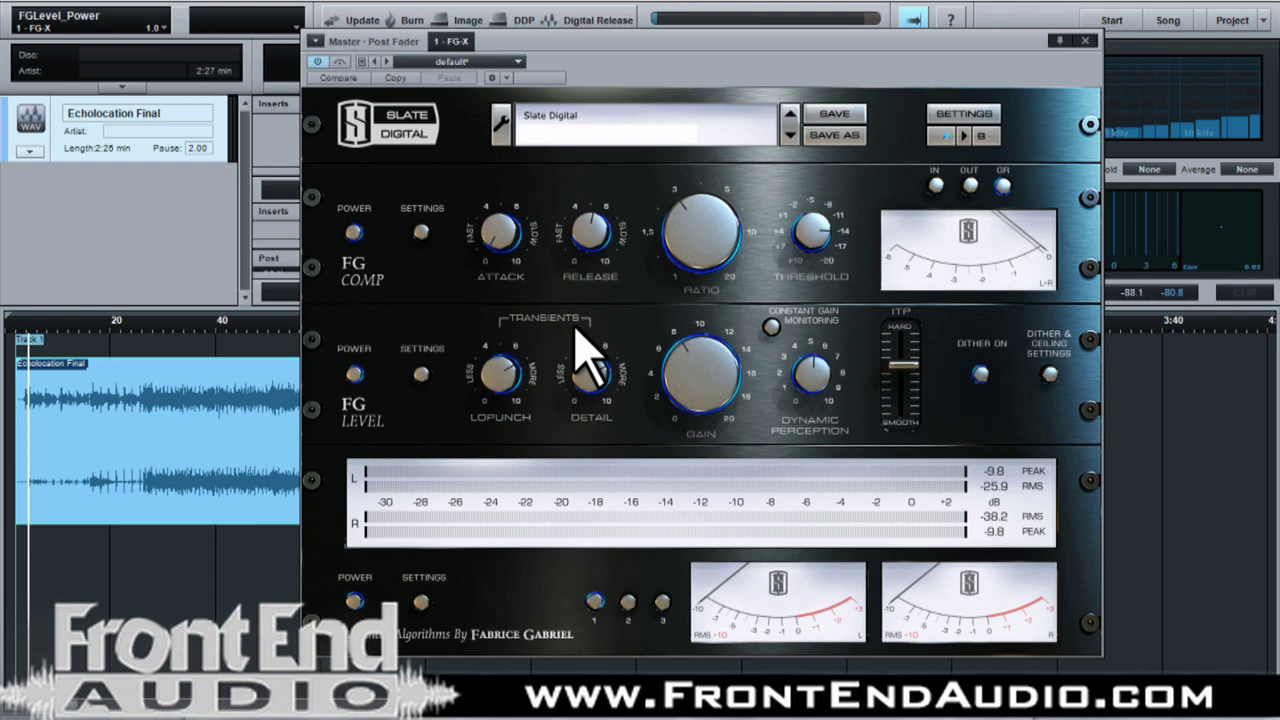
# Set FG Level's LoPunch to 1.3 and Detail to 4.7.
pyautogui.moveTo(486, 374); pyautogui.dragTo(486, 355)
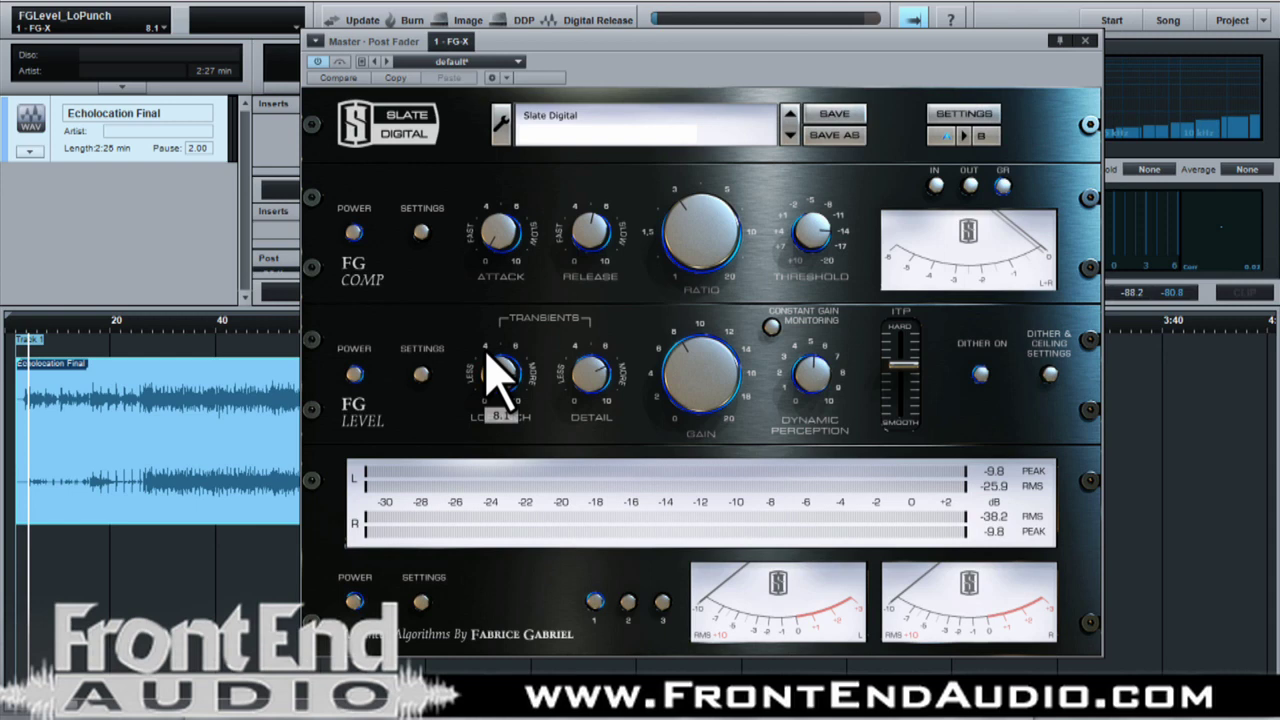
pyautogui.moveTo(498, 378); pyautogui.dragTo(497, 530)
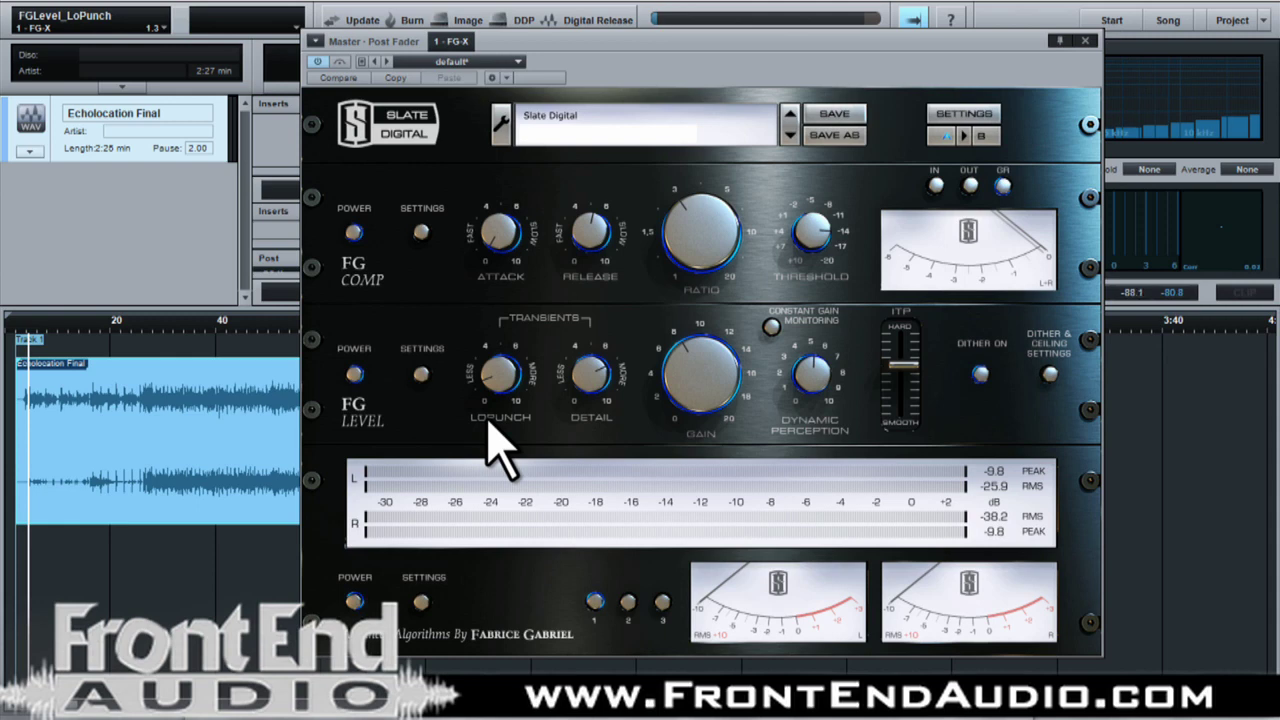
pyautogui.moveTo(586, 371); pyautogui.dragTo(570, 432)
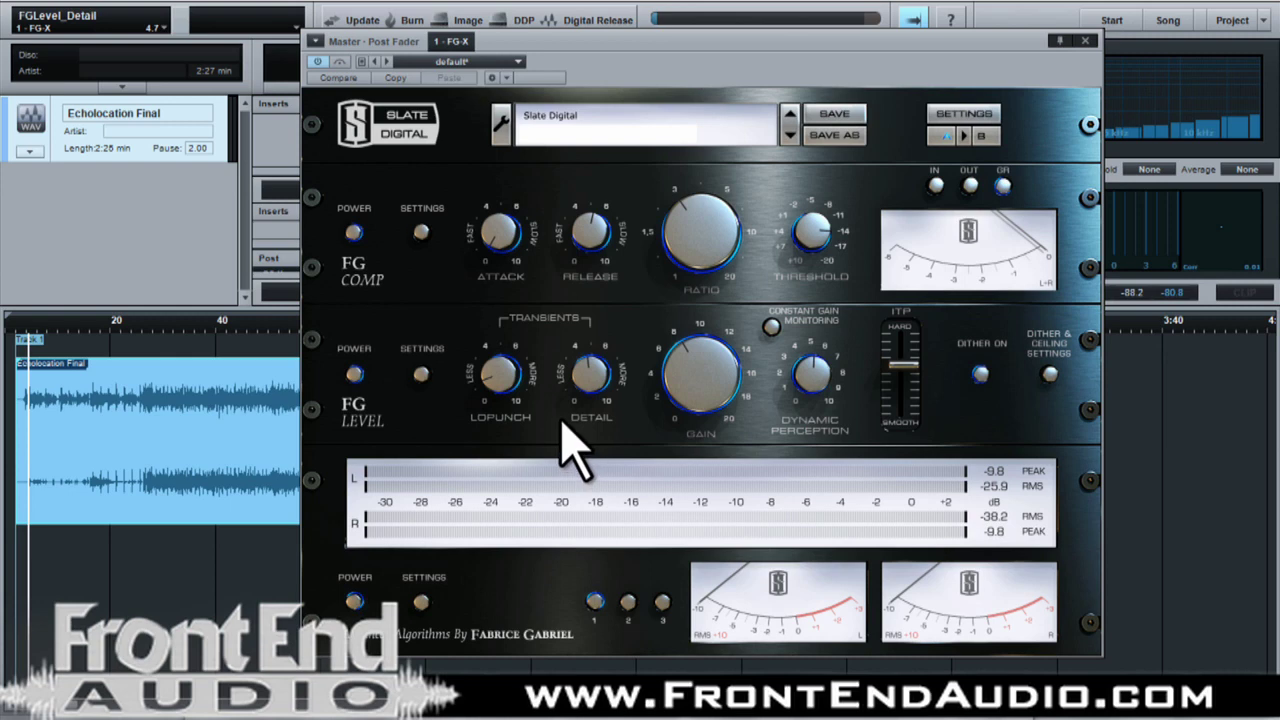
# Set FG Level's gain to 7.0 dB and move the ITP control fully to hard at +1.0.
pyautogui.moveTo(718, 405); pyautogui.dragTo(700, 430)
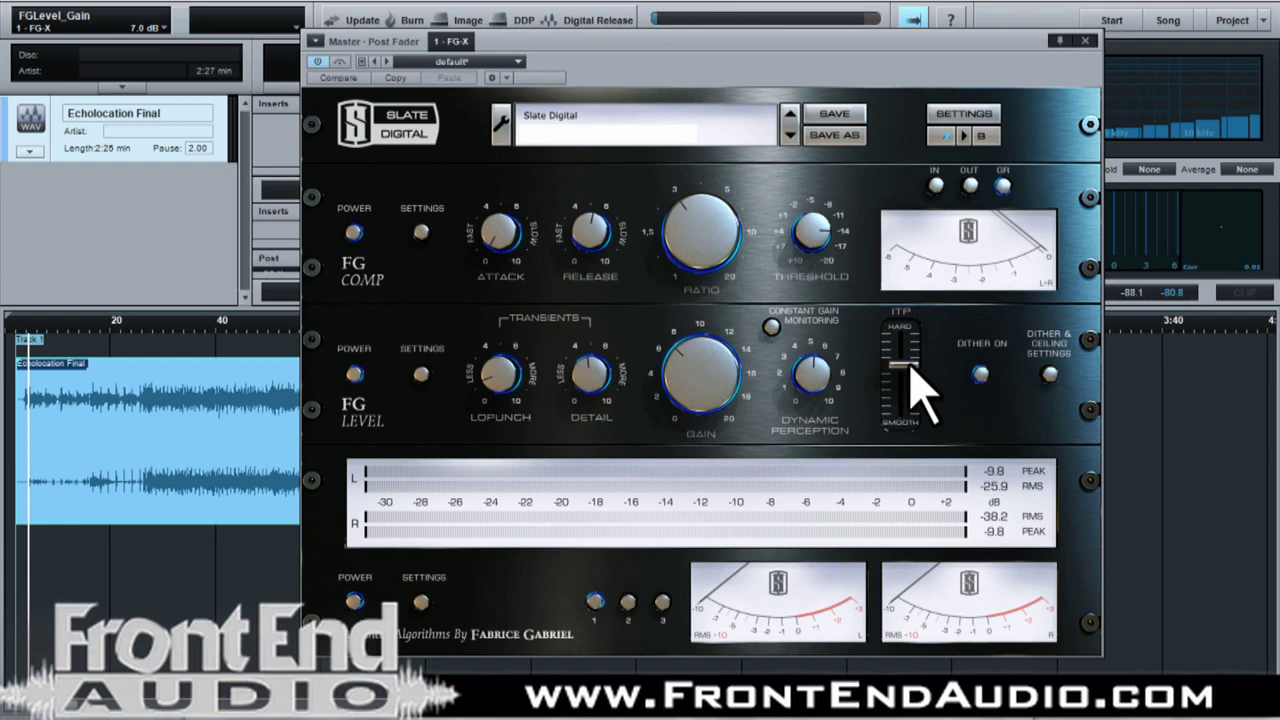
pyautogui.moveTo(910, 364); pyautogui.dragTo(907, 329)
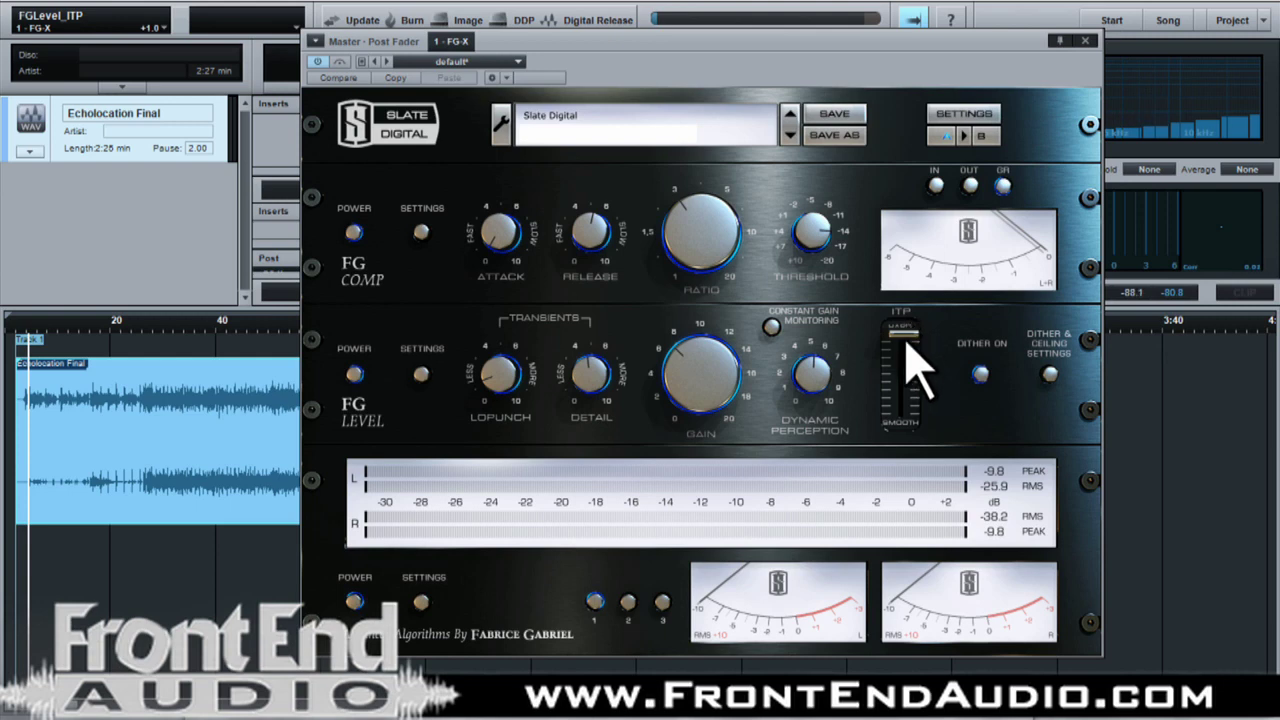
# Set FG Level's ITP control to -0.3 and toggle dither off and back on.
pyautogui.moveTo(908, 336); pyautogui.dragTo(895, 392)
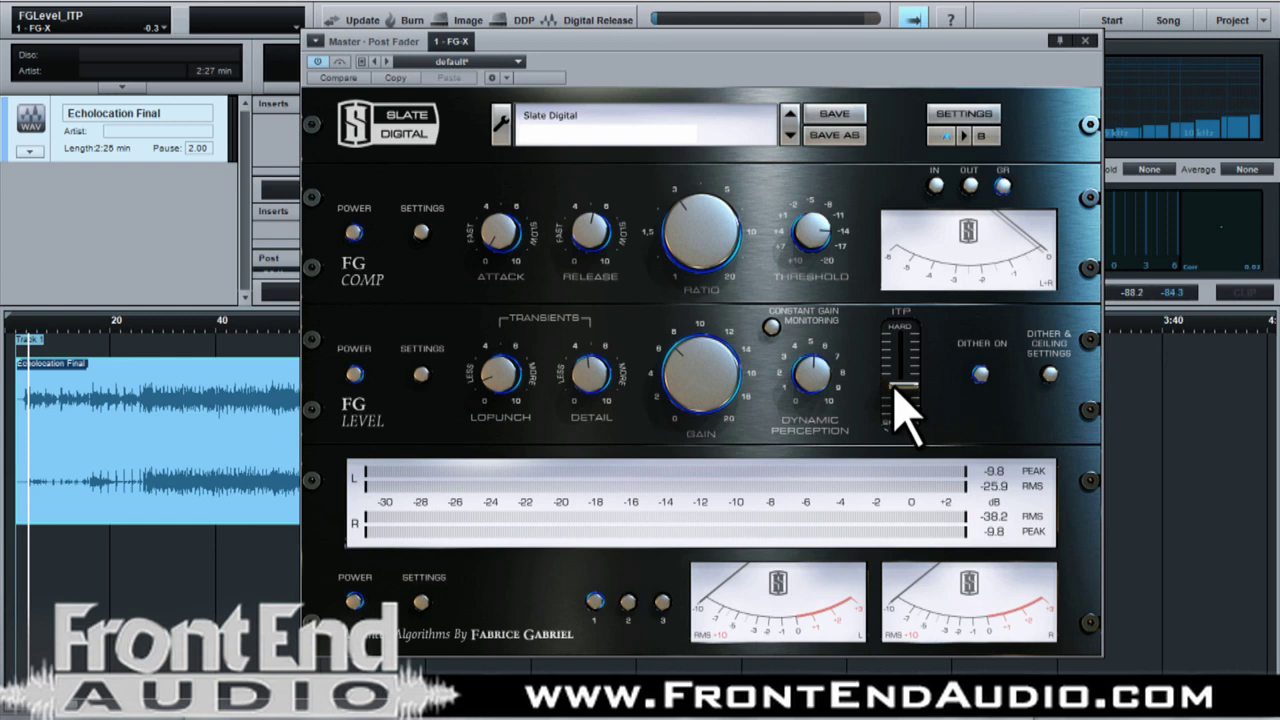
pyautogui.click(982, 374)
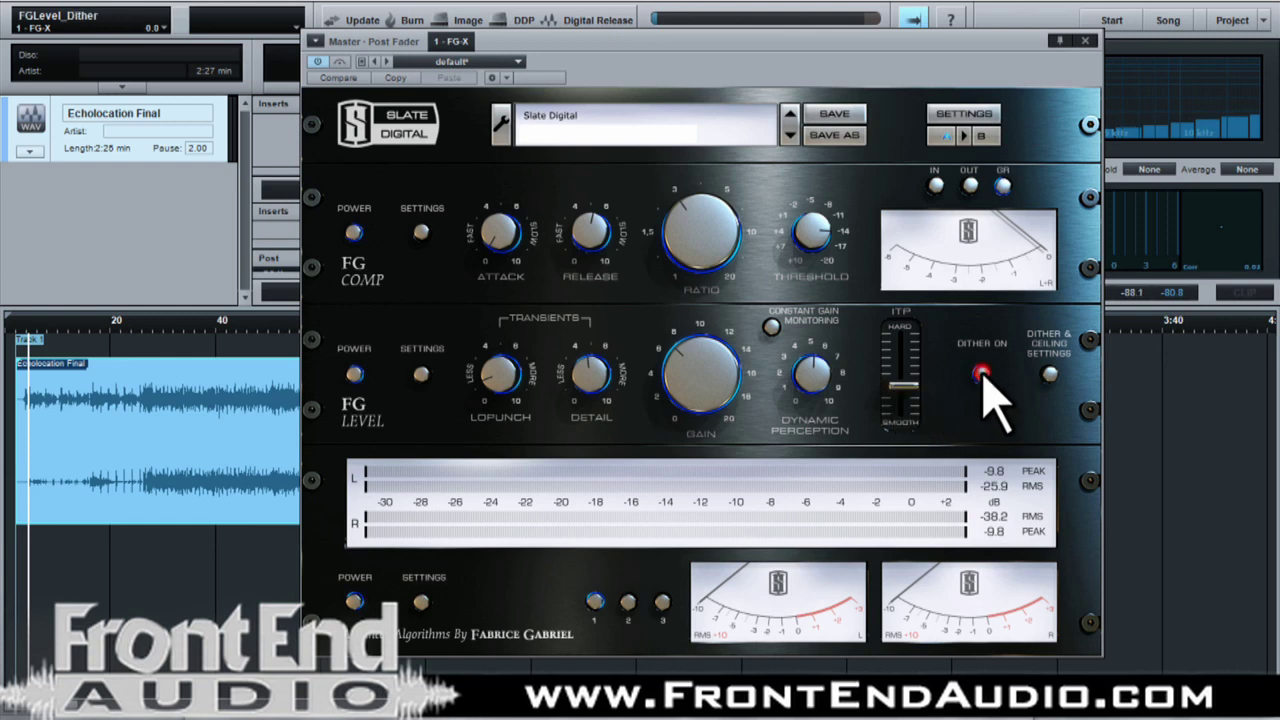
pyautogui.click(982, 374)
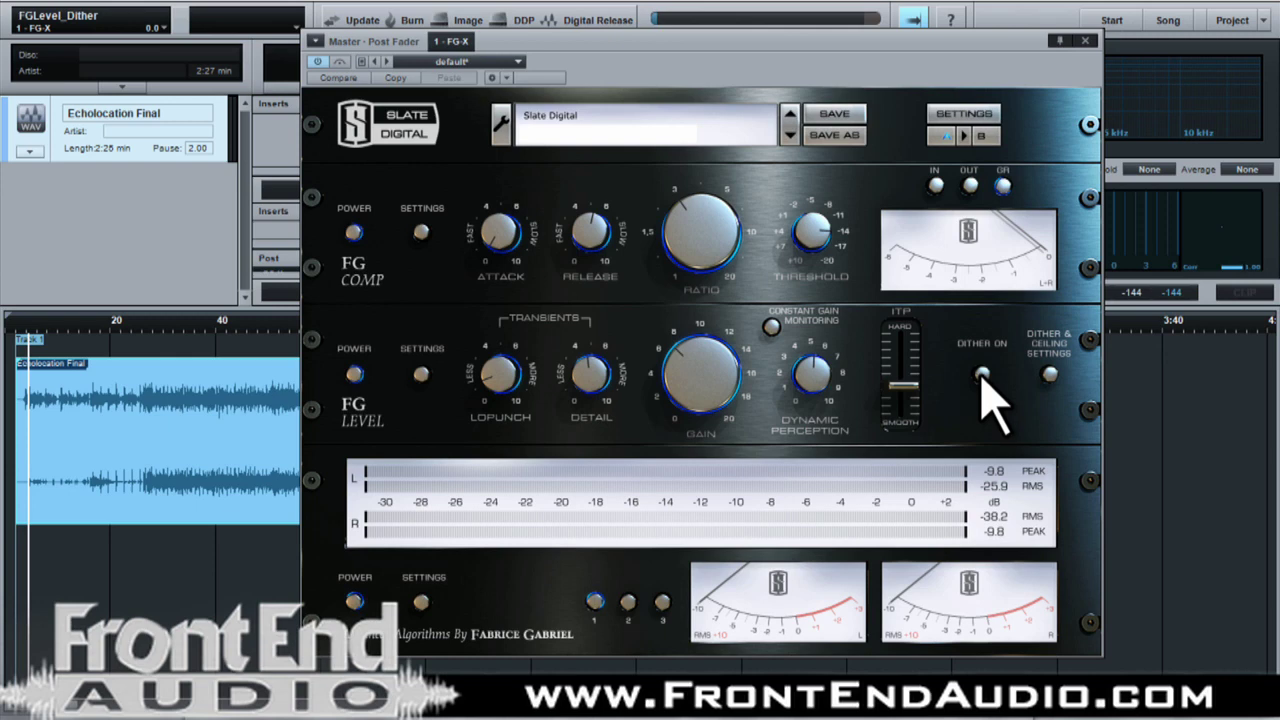
pyautogui.click(982, 374)
pyautogui.click(982, 374)
# View the dither and ceiling settings, close them without changes, and switch dither off.
pyautogui.click(1048, 375)
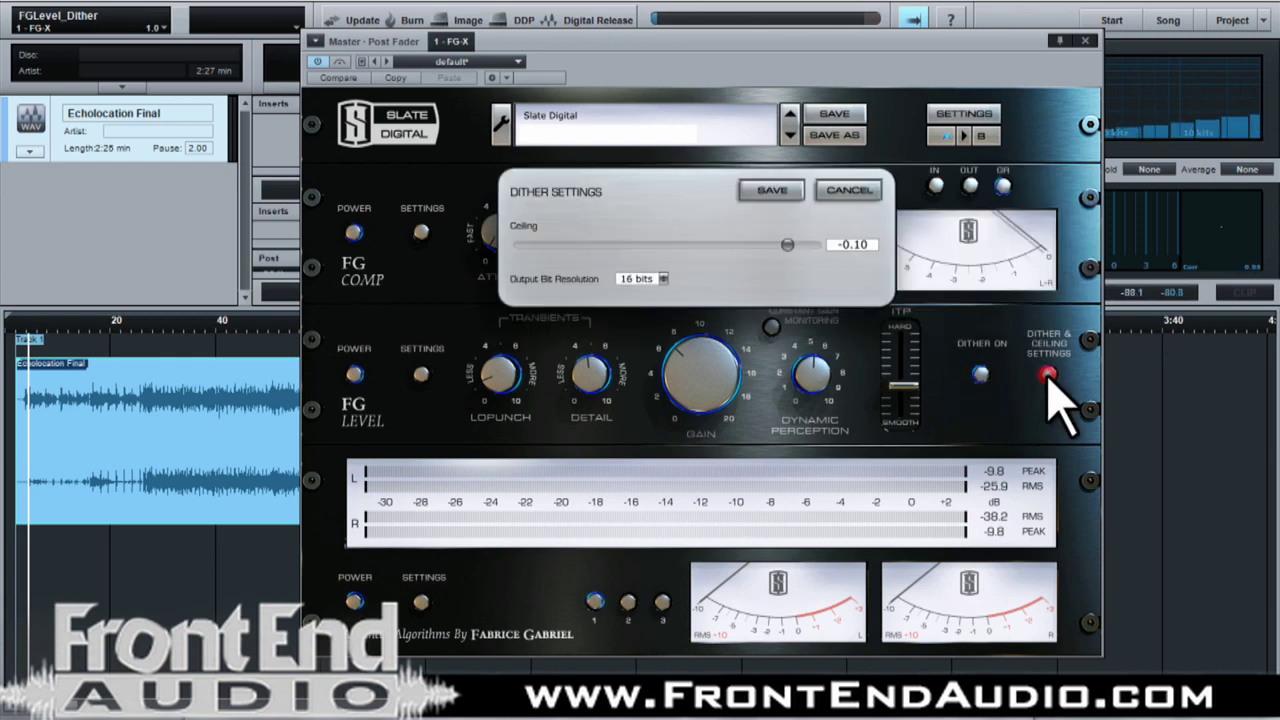
pyautogui.click(1048, 375)
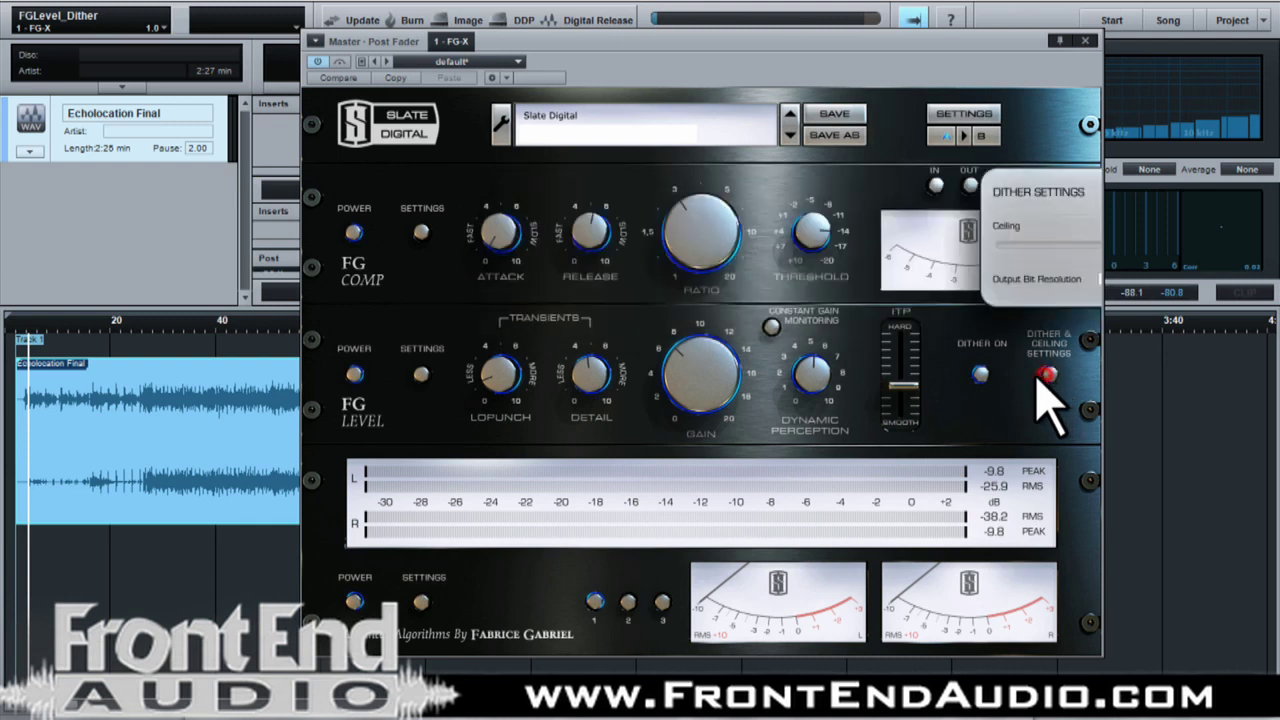
pyautogui.click(980, 374)
pyautogui.click(980, 376)
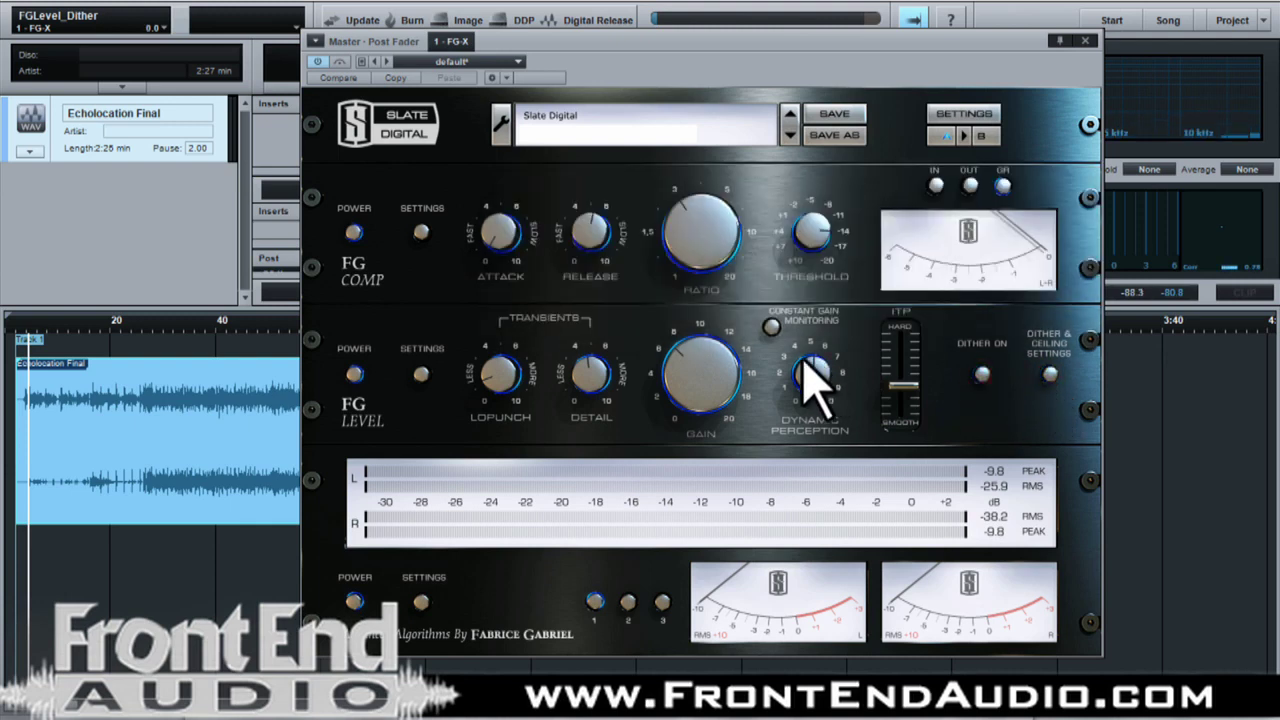
# Turn on Constant Gain Monitoring, and switch the metering section off and back on.
pyautogui.click(771, 325)
pyautogui.click(771, 324)
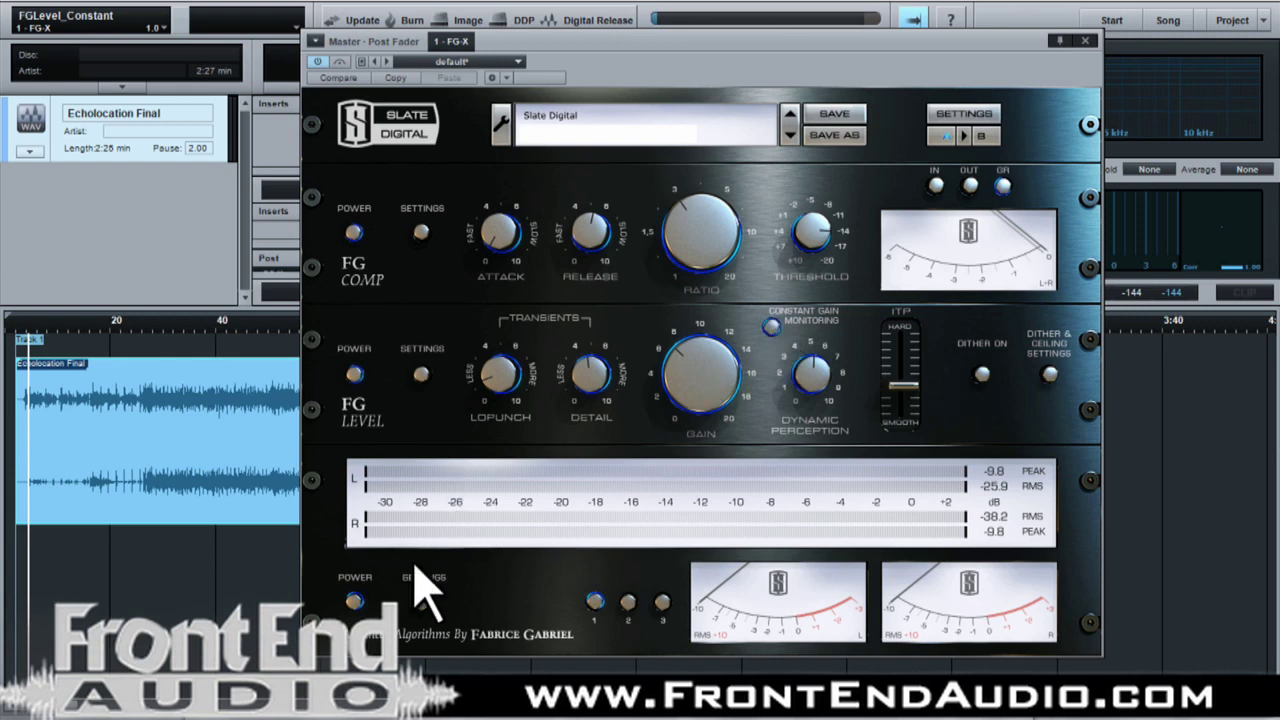
pyautogui.click(356, 601)
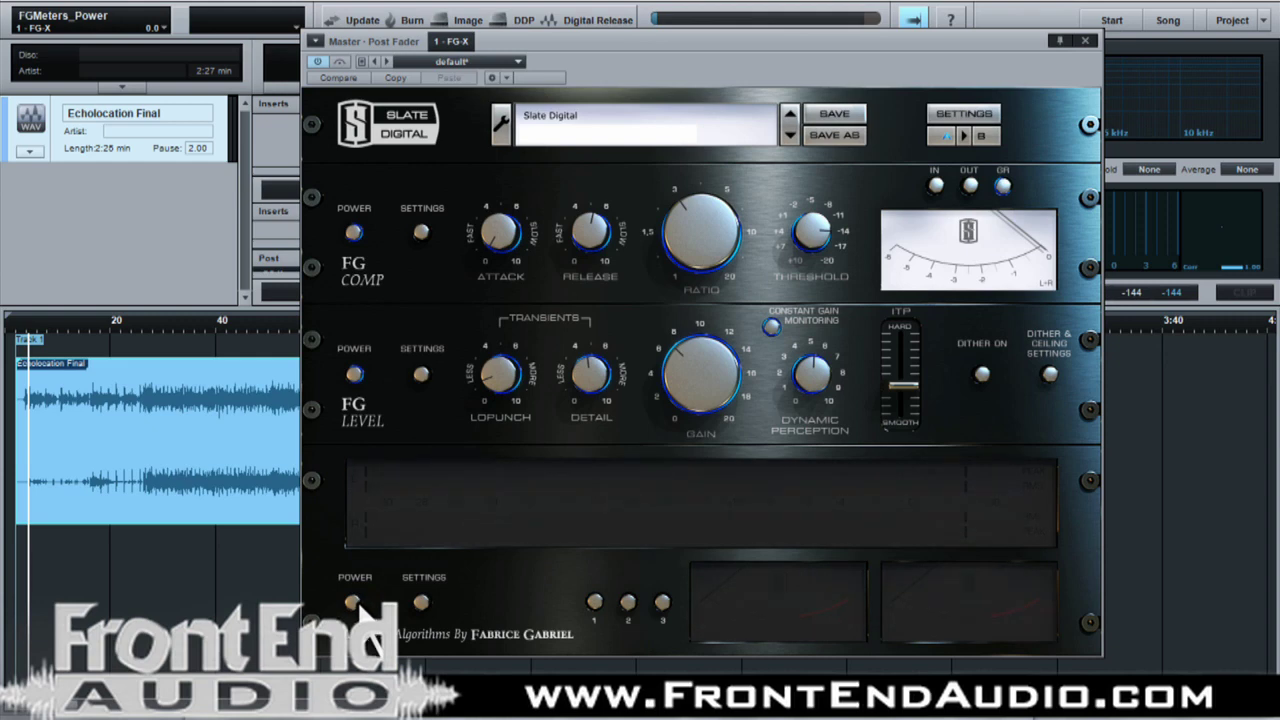
pyautogui.click(356, 601)
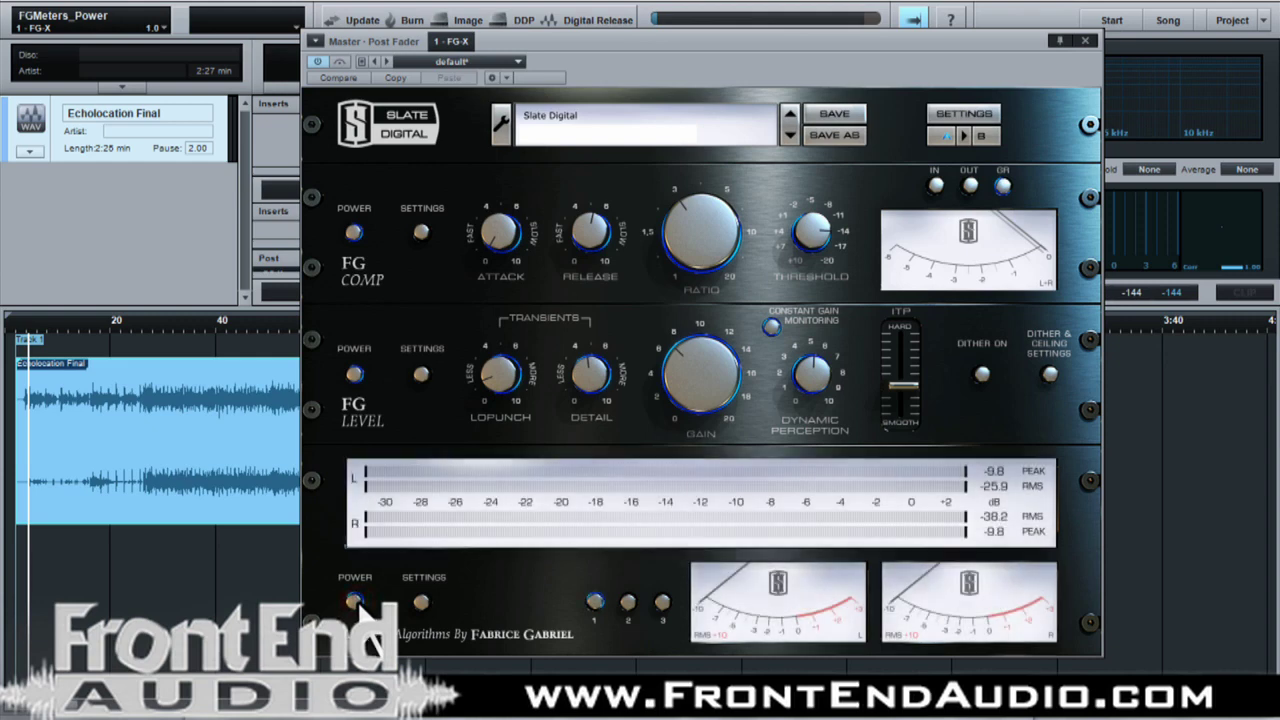
# Examine the global metering options, toggling the Needle Meters' constant gain monitoring option on and back off, and close the settings.
pyautogui.click(421, 601)
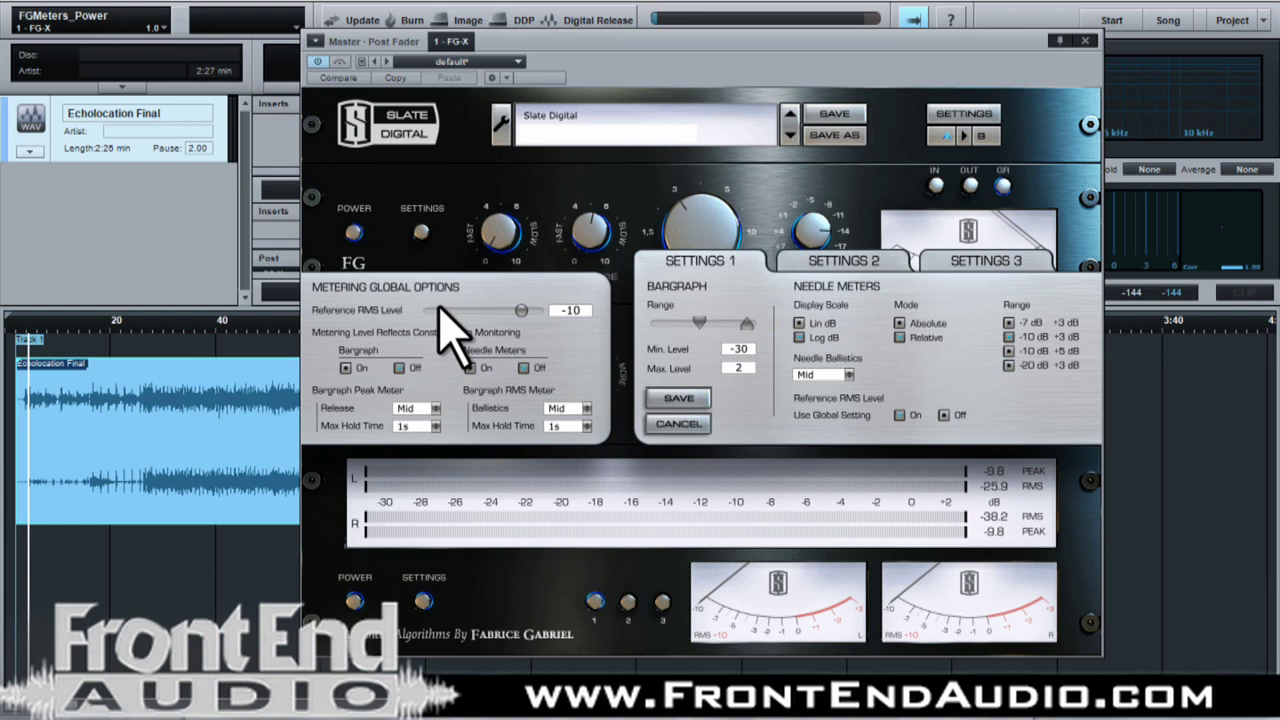
pyautogui.click(470, 368)
pyautogui.click(523, 368)
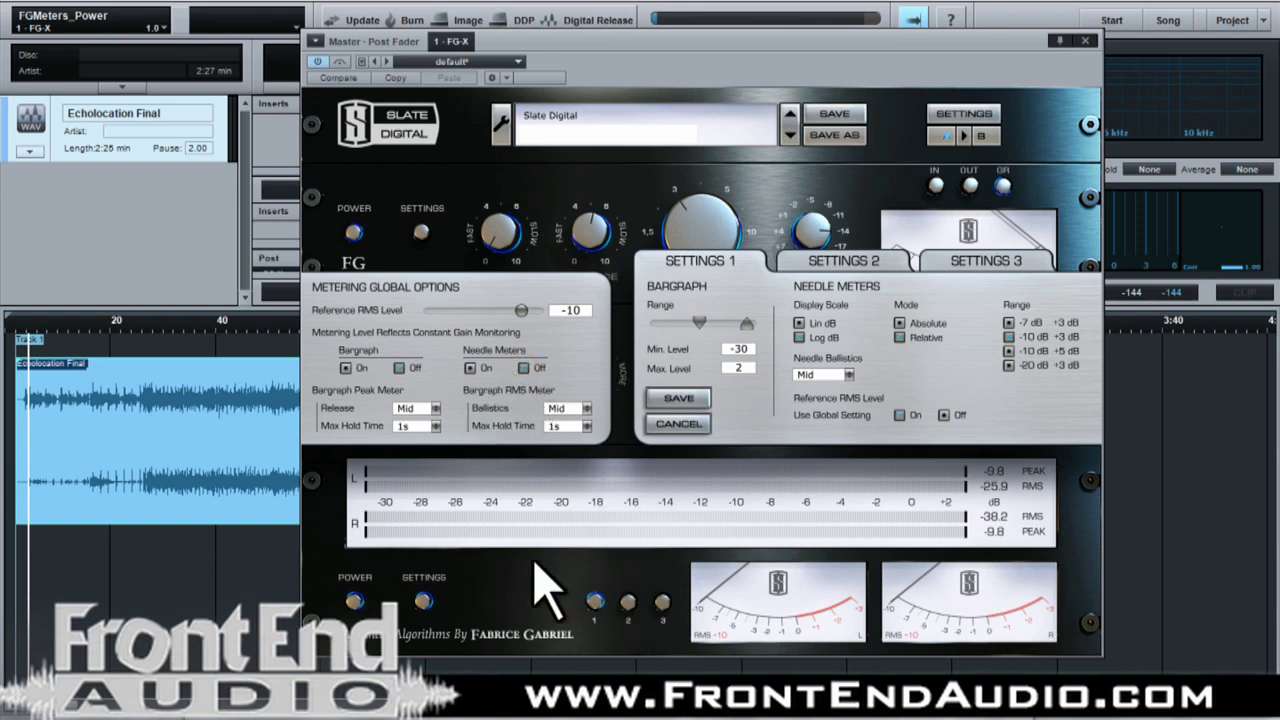
pyautogui.click(424, 600)
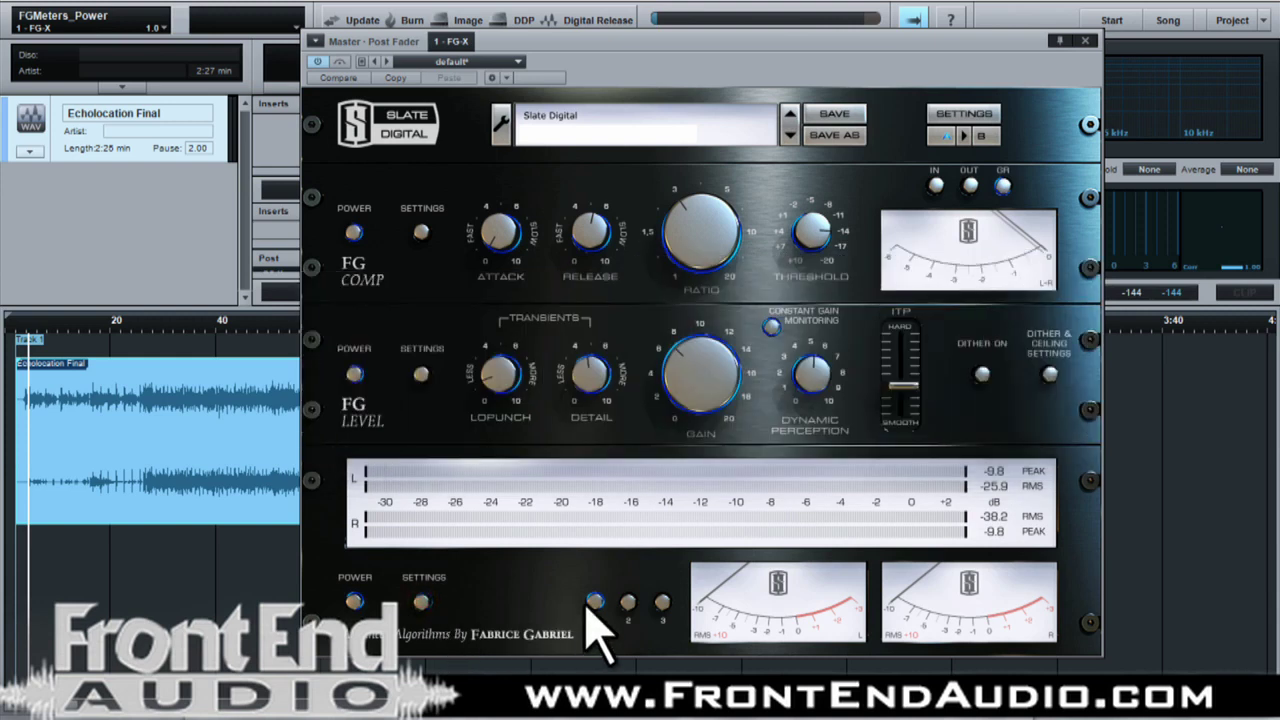
# Switch the meters to configurations 2 and 3, and review their metering settings back to Settings 1.
pyautogui.click(627, 601)
pyautogui.click(662, 601)
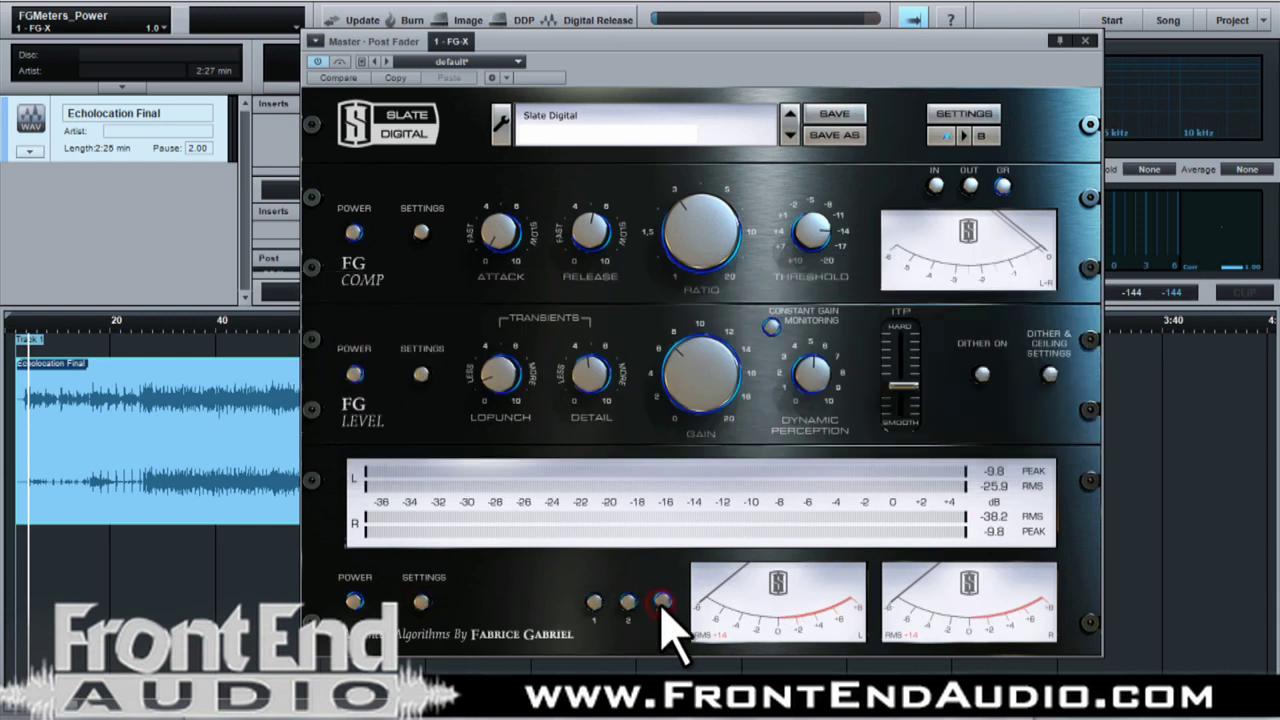
pyautogui.click(422, 601)
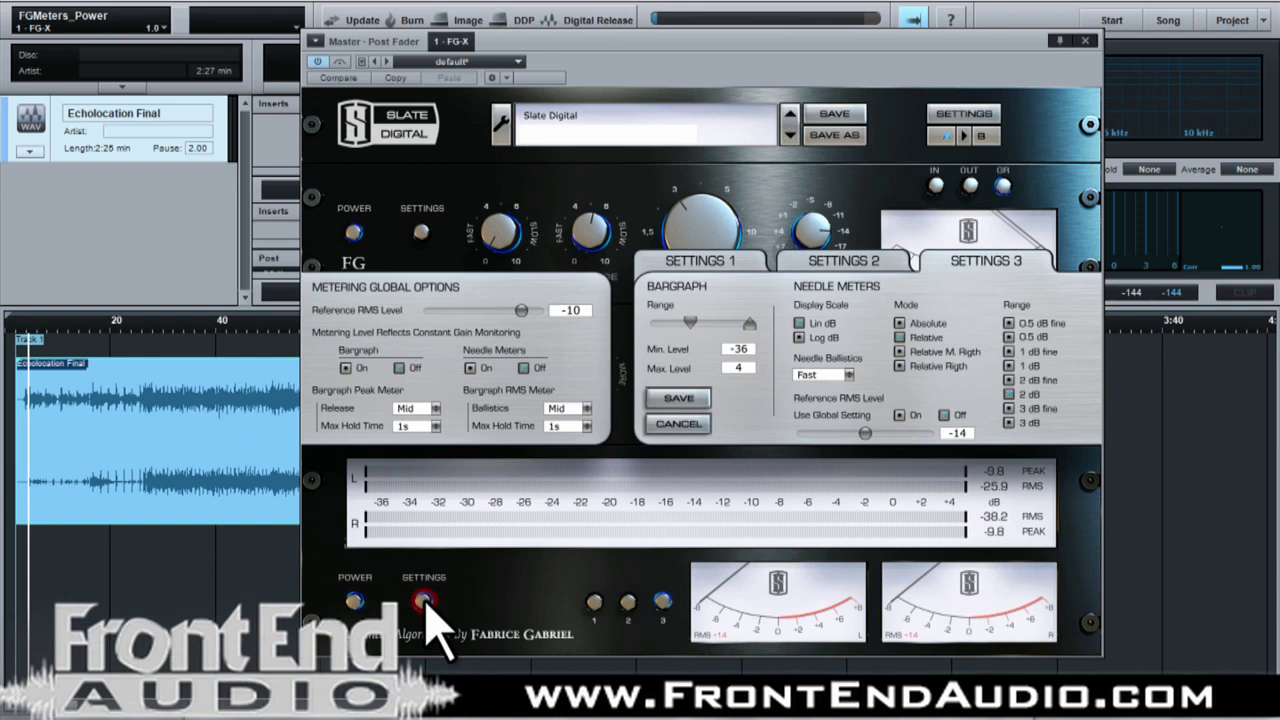
pyautogui.click(838, 260)
pyautogui.click(722, 262)
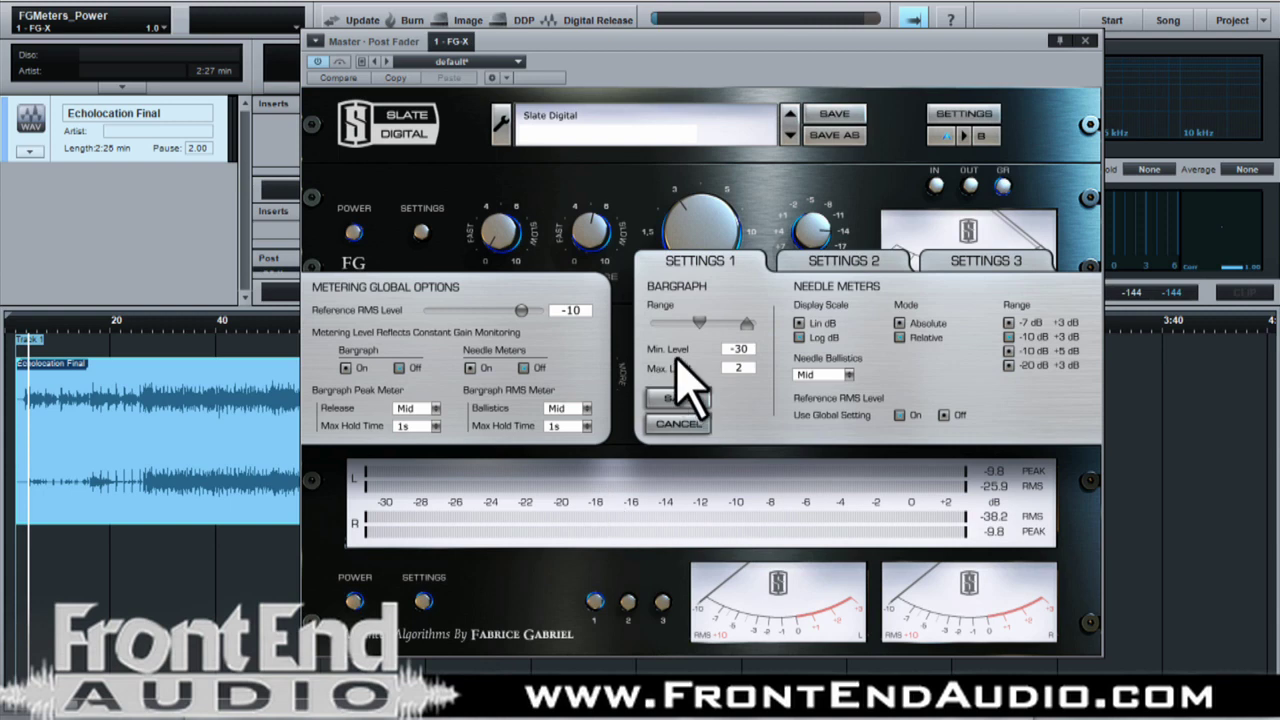
# Compare the bargraph and needle meter options of Settings 2 and 3, return to configuration 1, and close the metering settings.
pyautogui.click(836, 265)
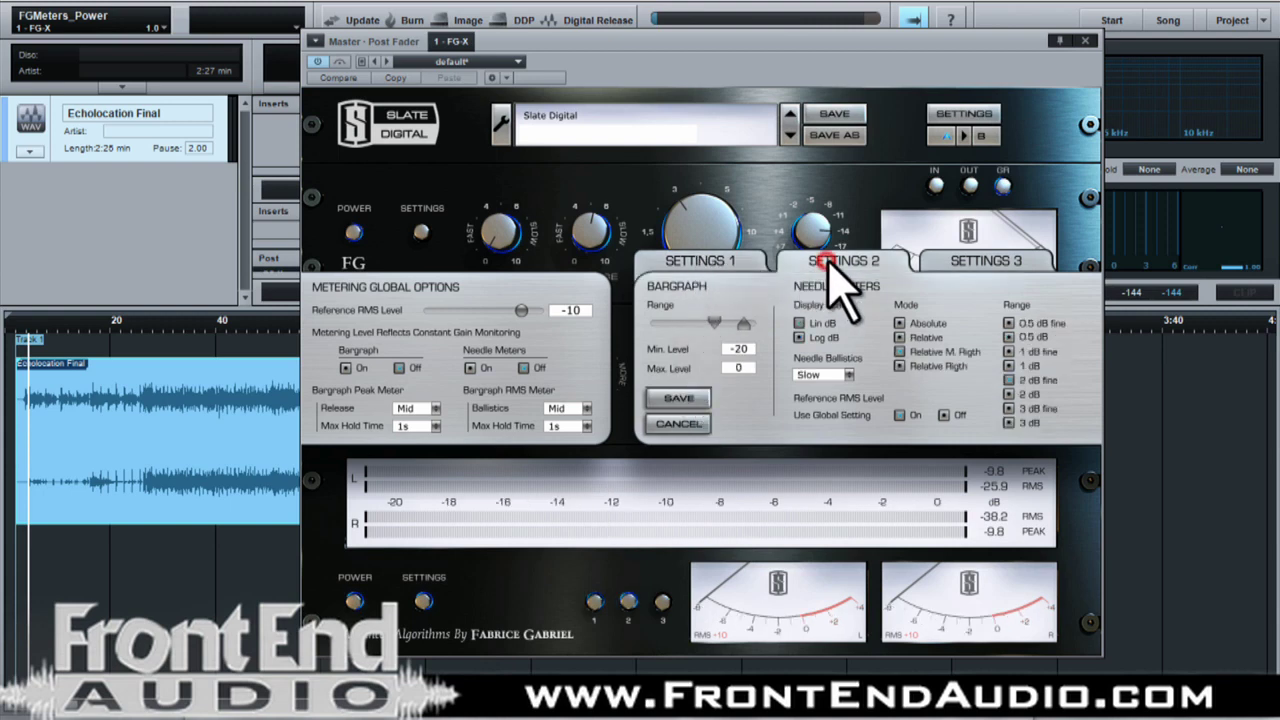
pyautogui.click(943, 260)
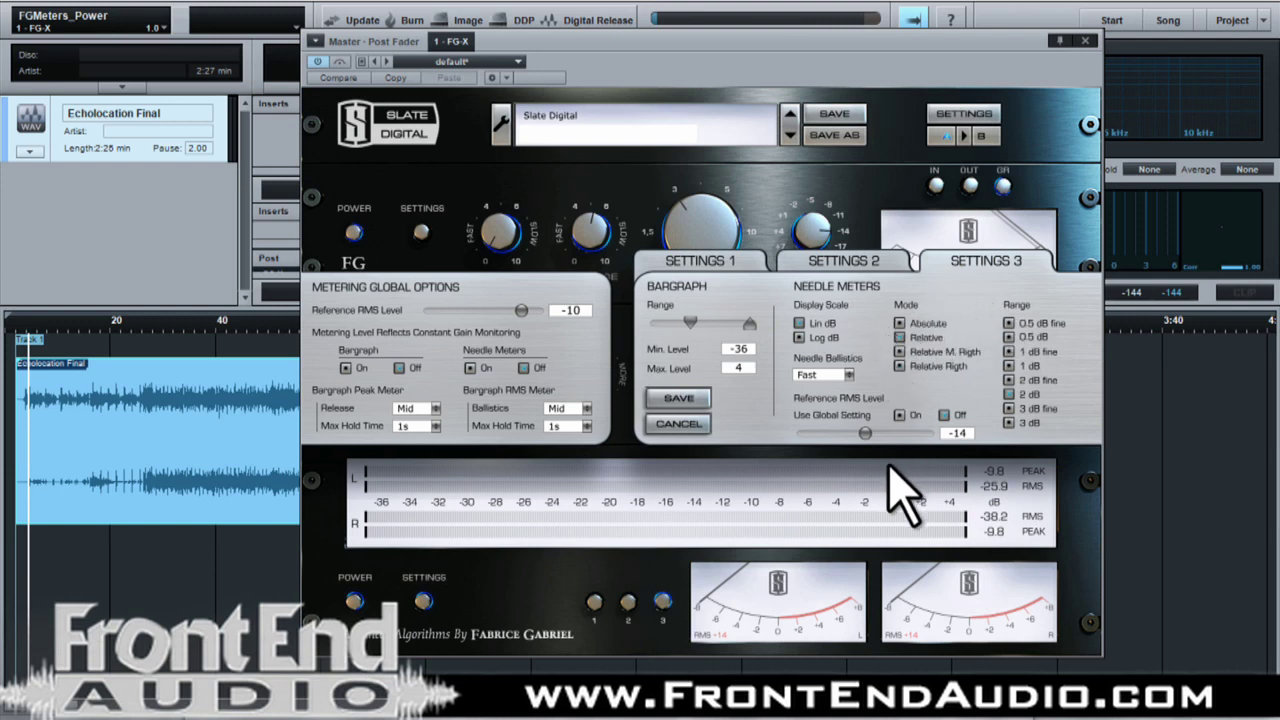
pyautogui.click(834, 264)
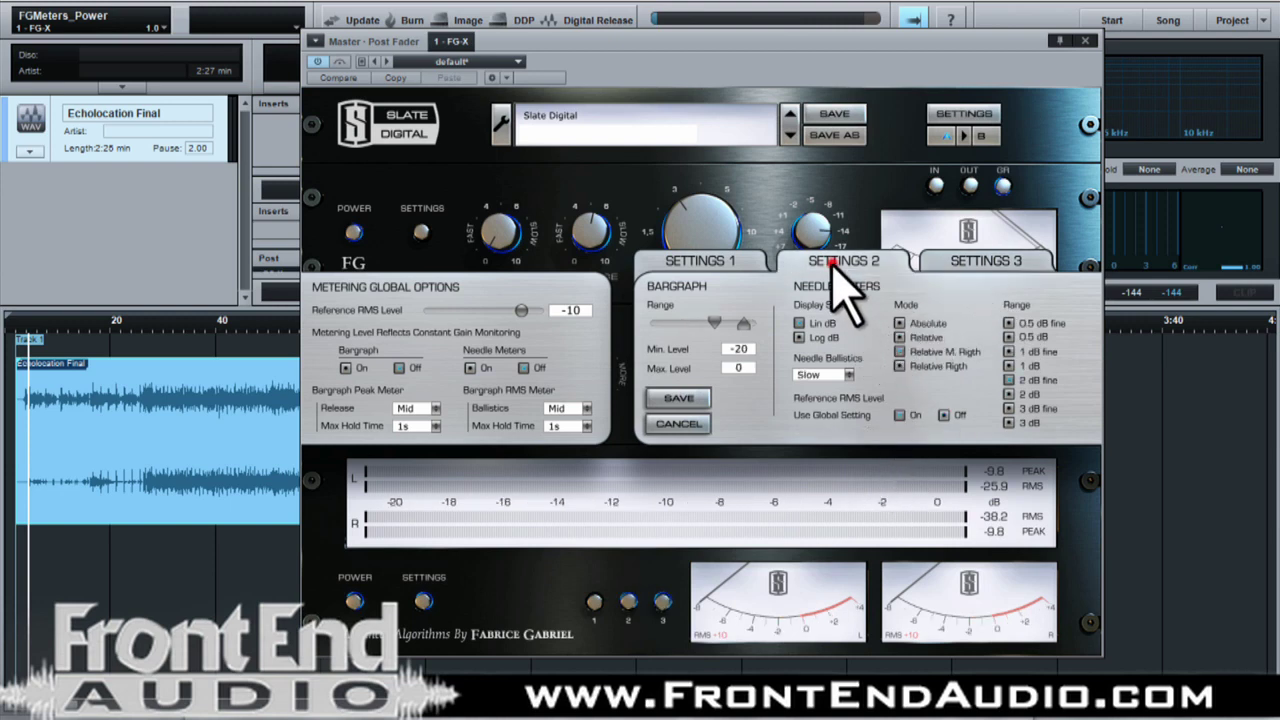
pyautogui.click(730, 266)
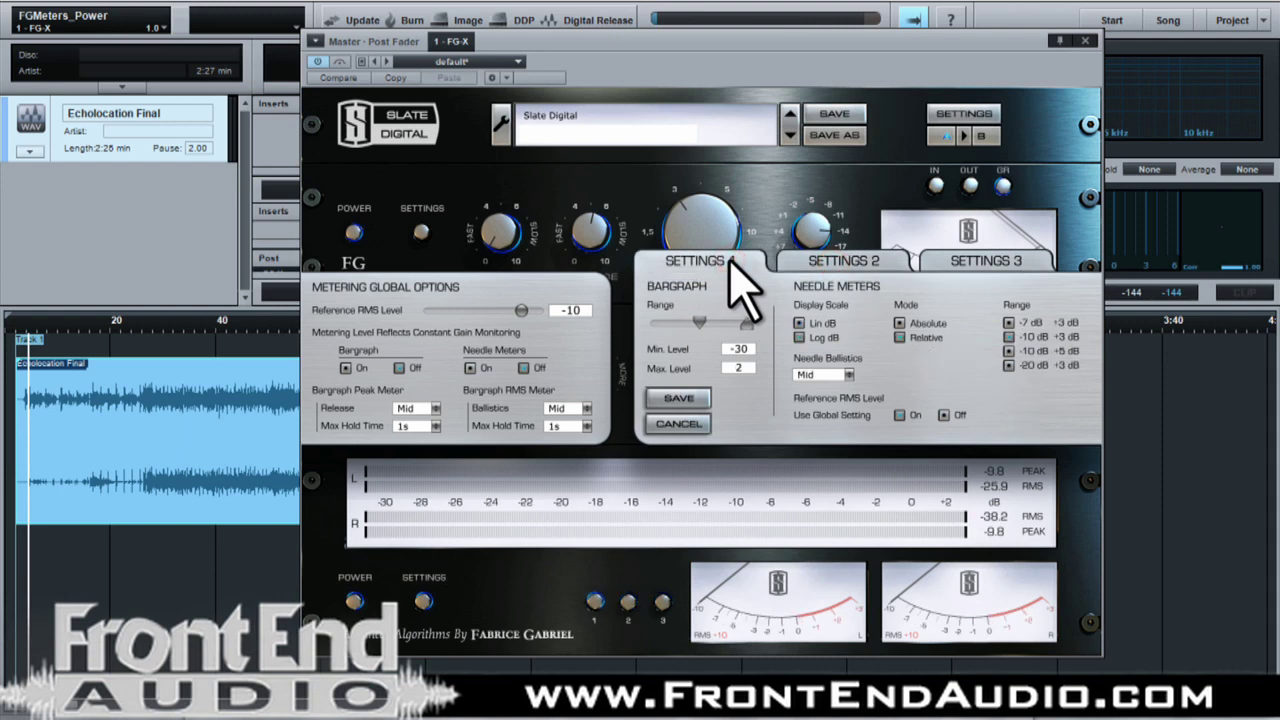
pyautogui.click(595, 601)
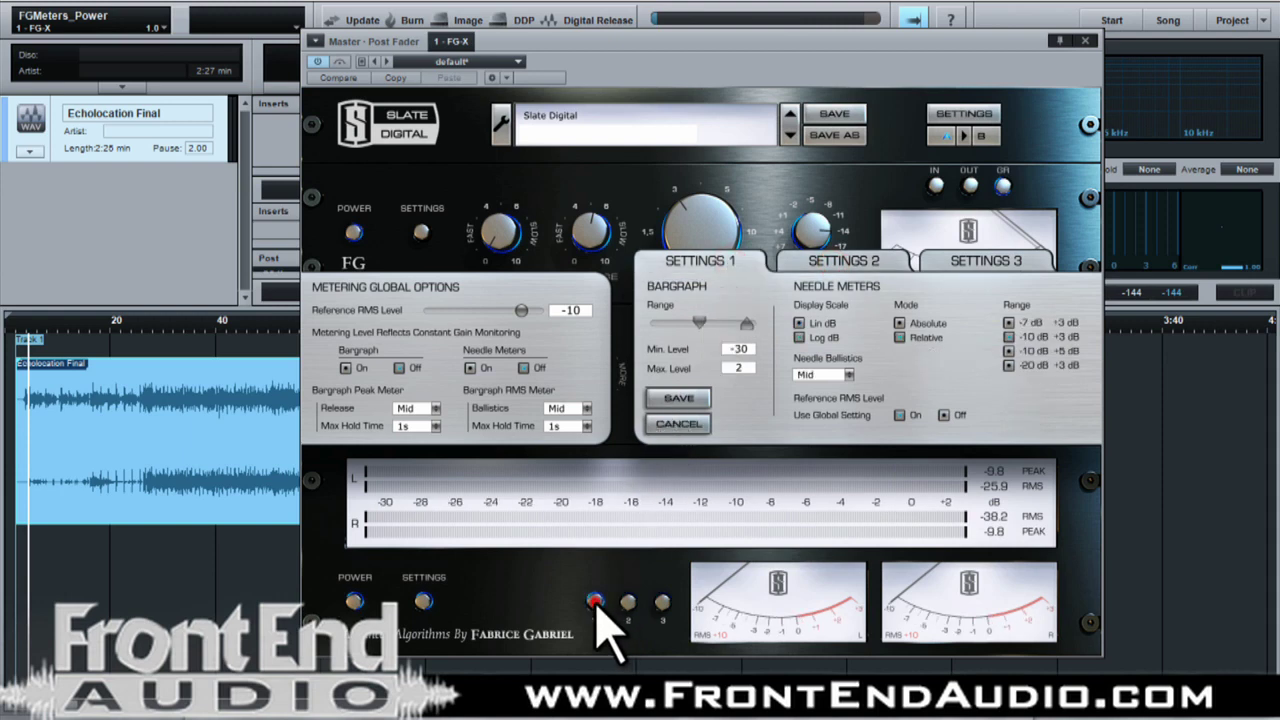
pyautogui.click(422, 601)
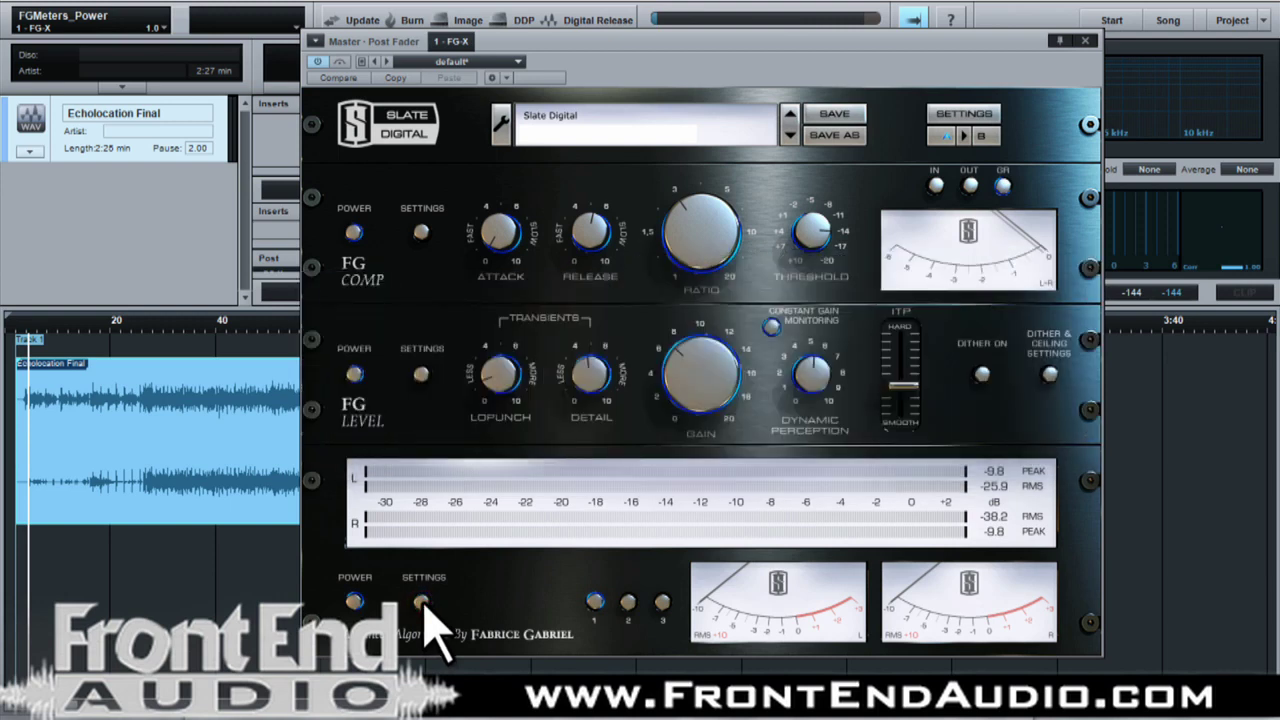